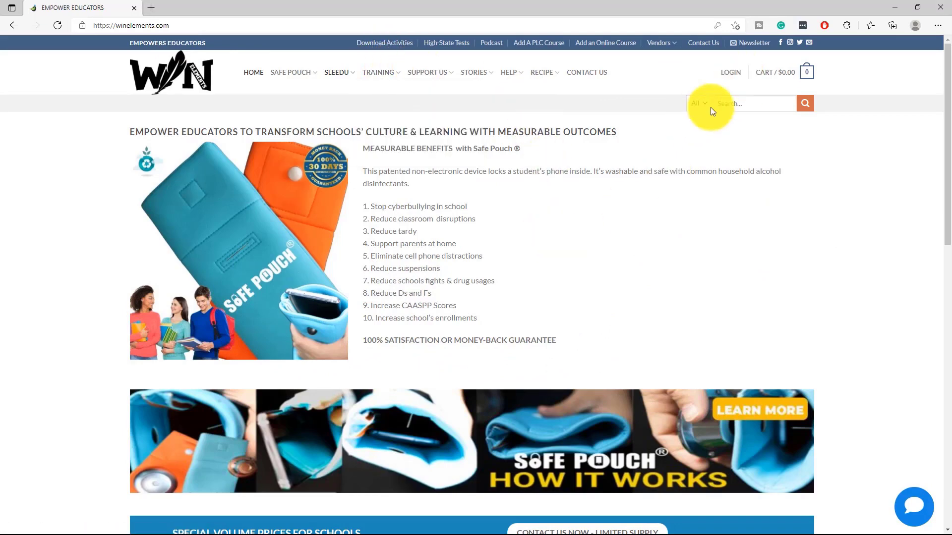
- Open Live Chat from the bottom-right bubble and scroll down to its name, email, subject and message fields
click(913, 508)
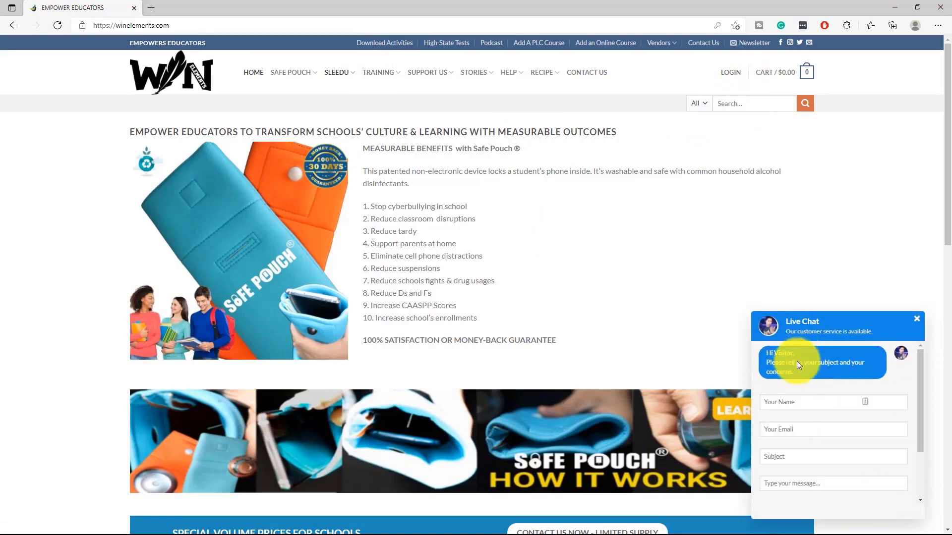
scroll(789, 410, down, 2)
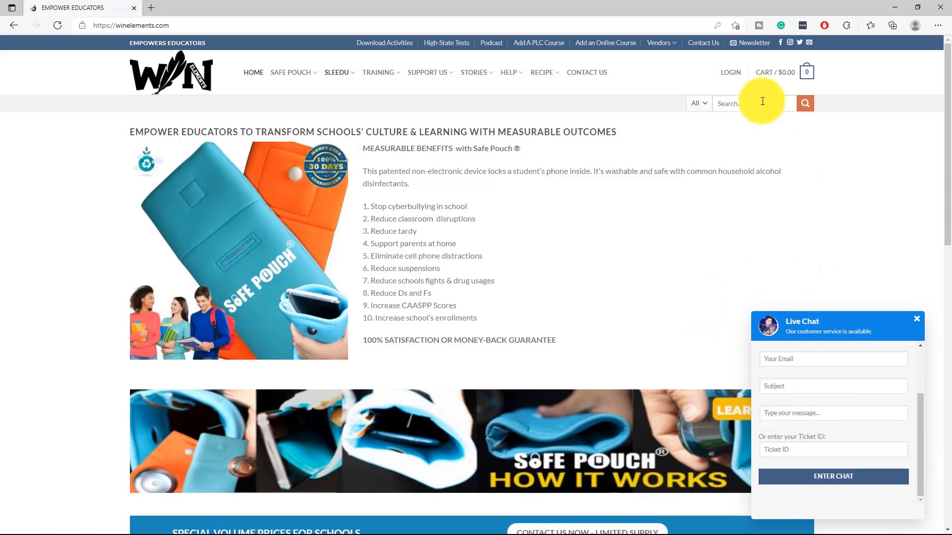
- Log in to Win Elements through Continue with Google, choosing the account and entering its password
click(735, 75)
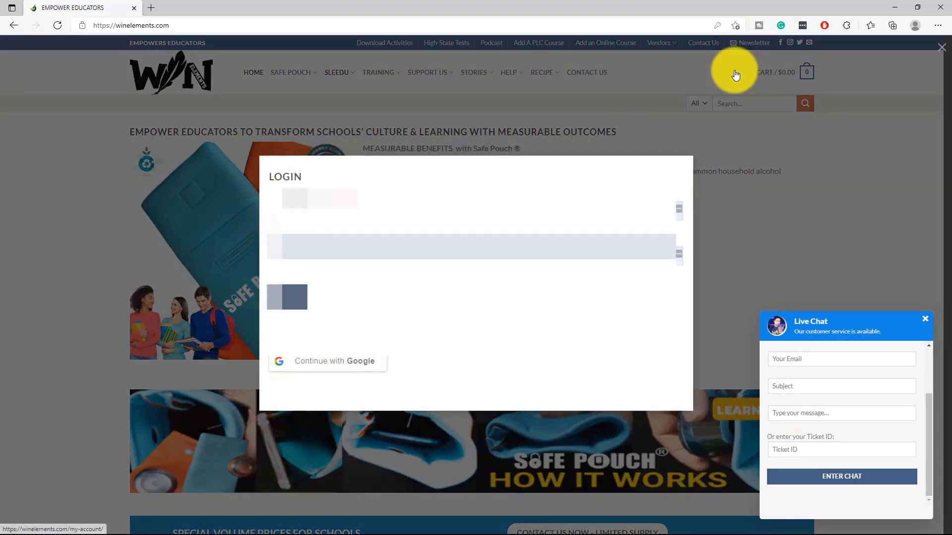
click(308, 370)
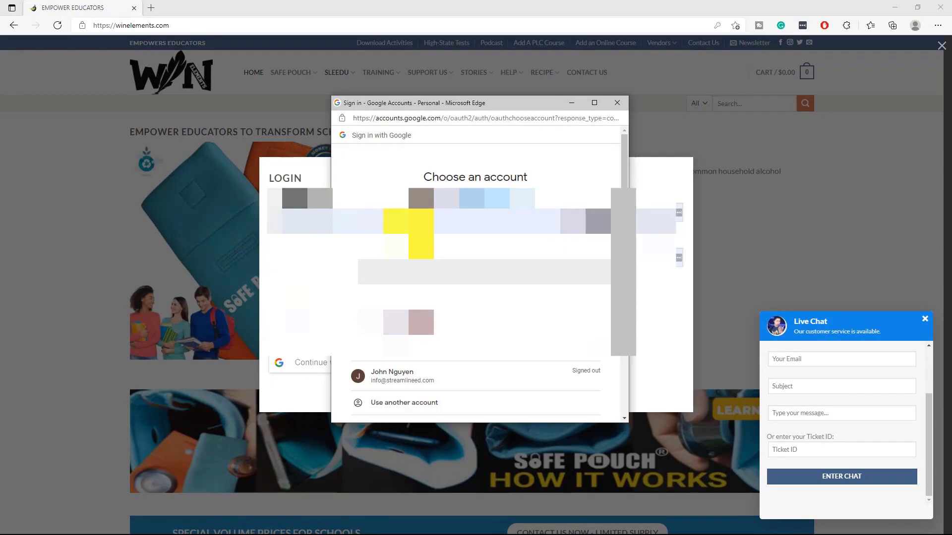
click(409, 230)
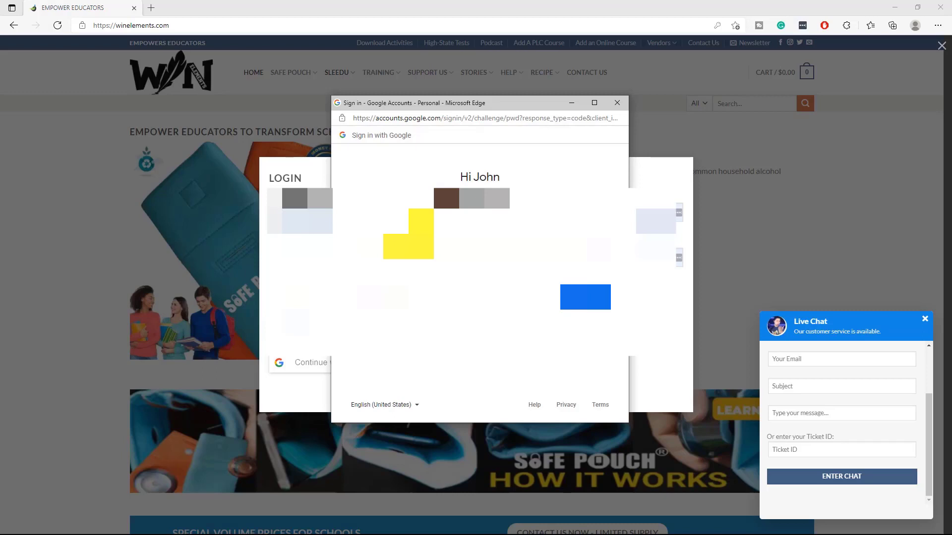
key(Return)
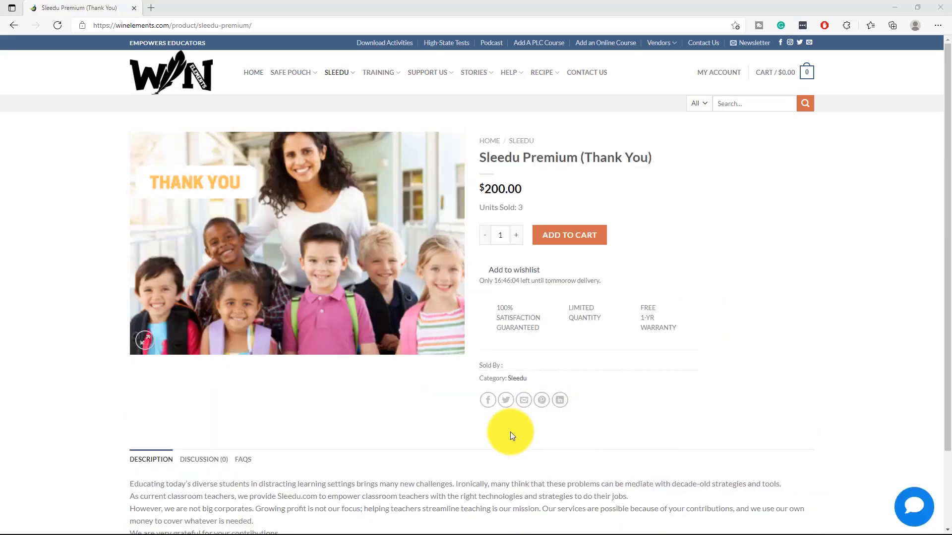
- Open Live Chat and add Sleedu Premium (Thank You) to the cart
click(909, 515)
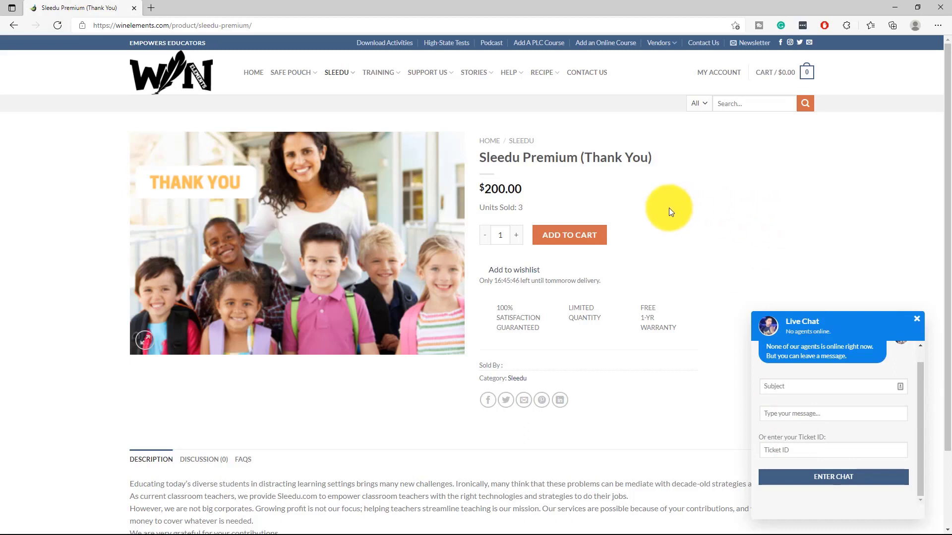
click(561, 239)
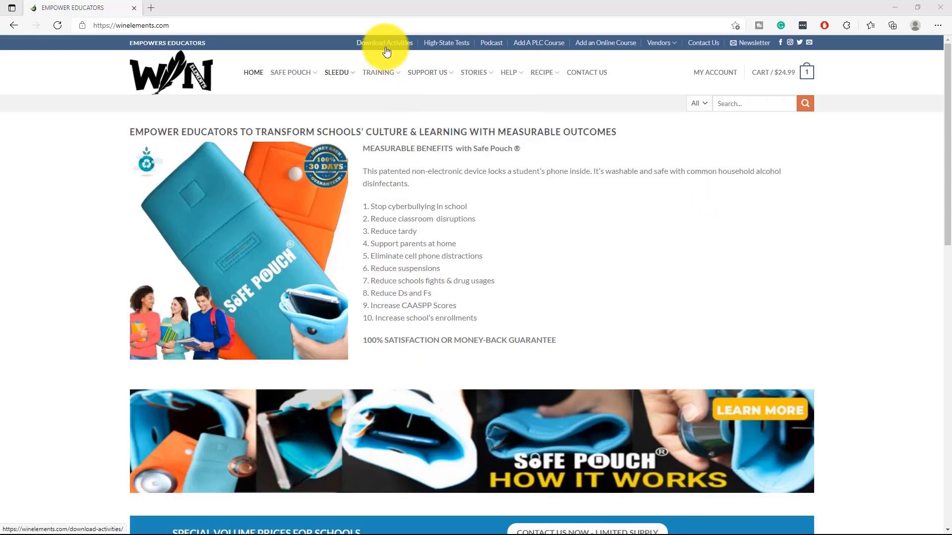
- Go to Download Activities and filter to 7th grade and Fractions, showing 11 activities
mouse_move(340, 69)
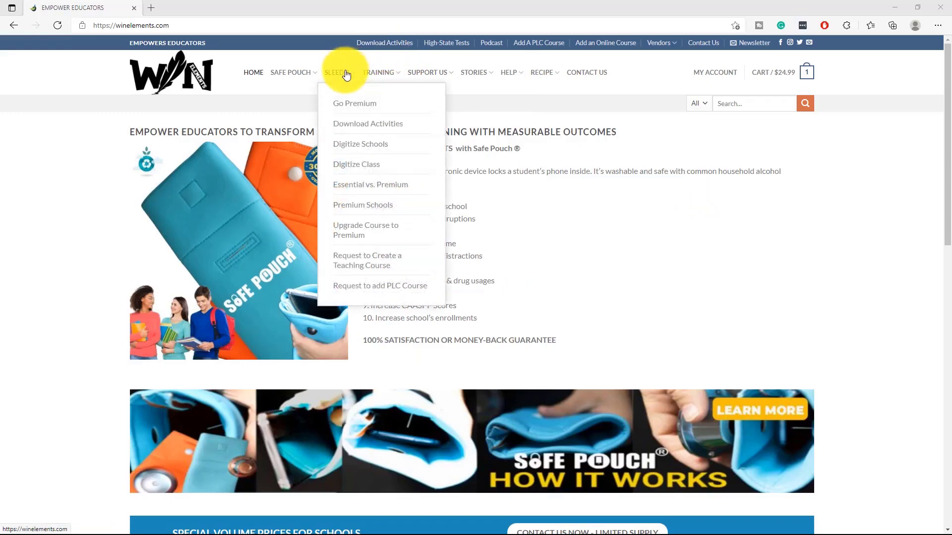
click(351, 130)
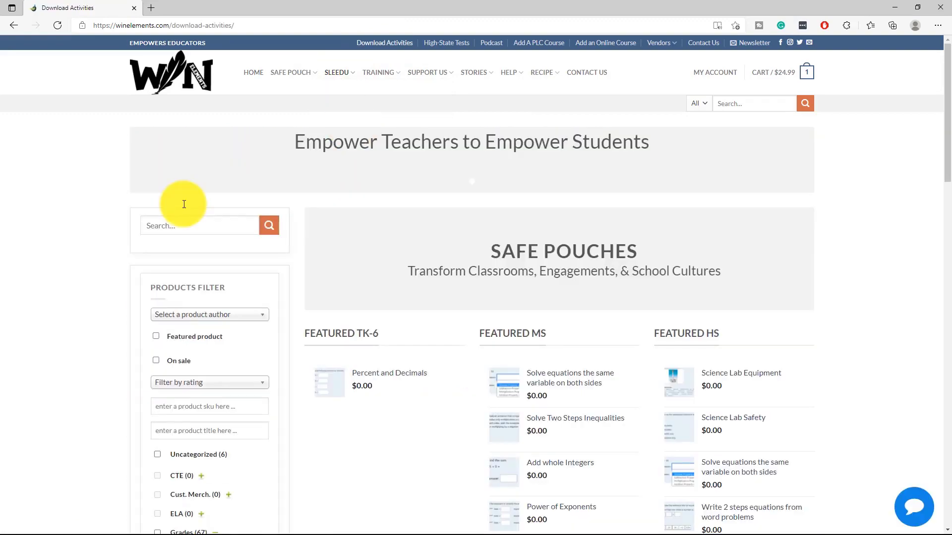
scroll(182, 286, down, 8)
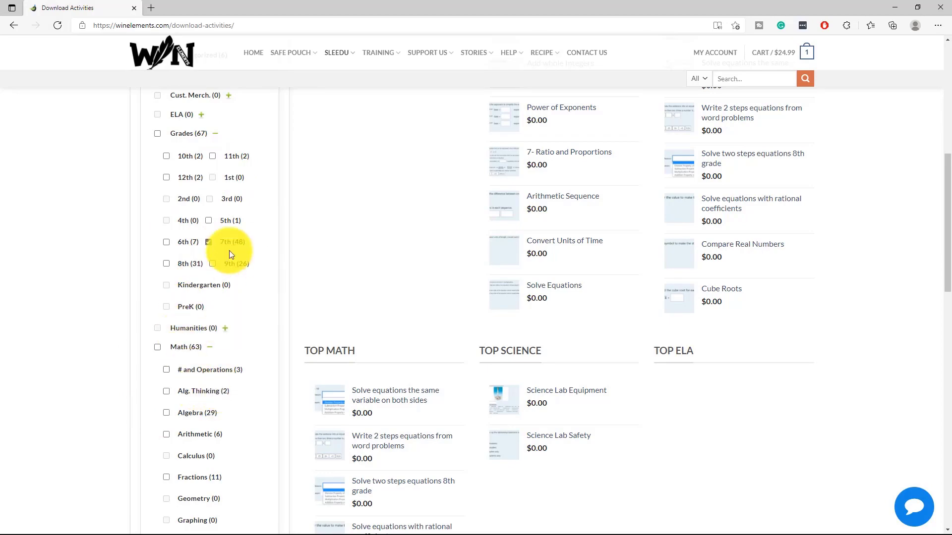
scroll(229, 302, down, 4)
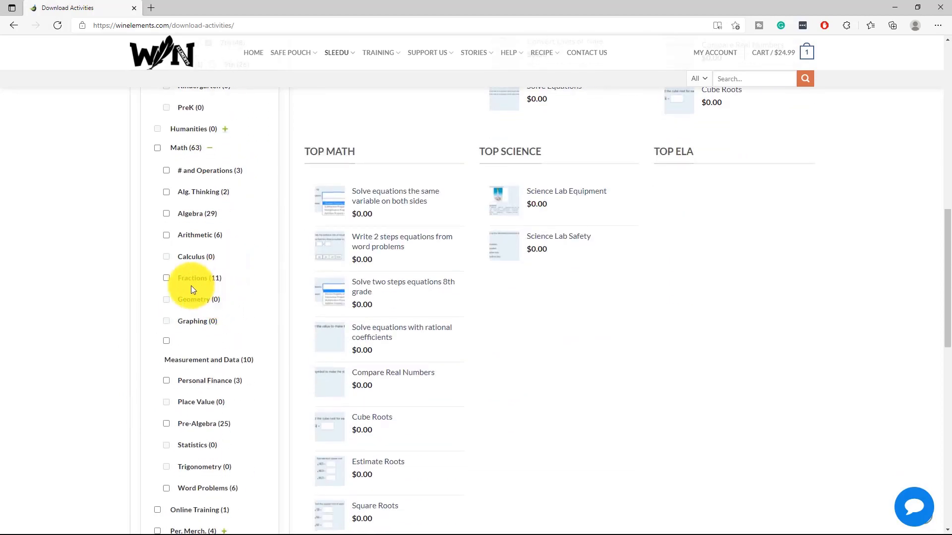
click(166, 279)
scroll(213, 274, up, 4)
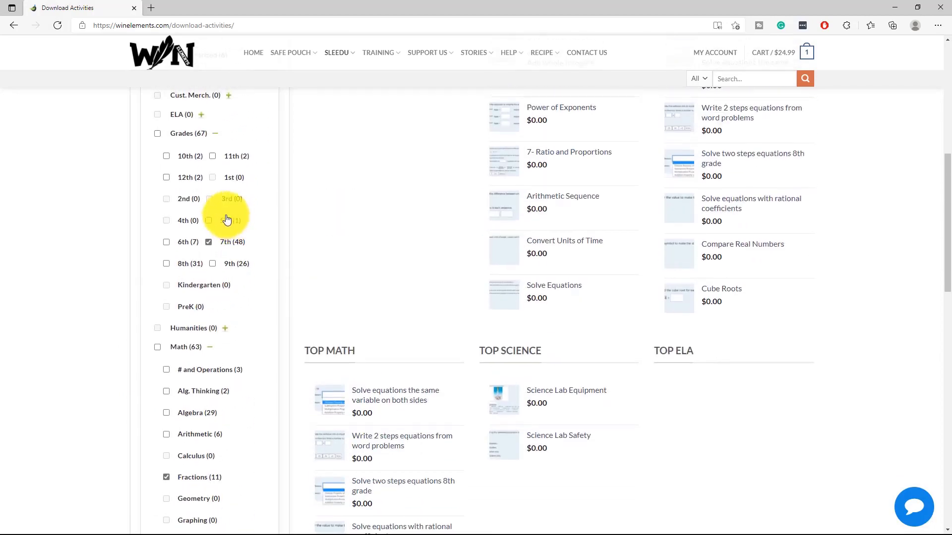
scroll(195, 298, down, 15)
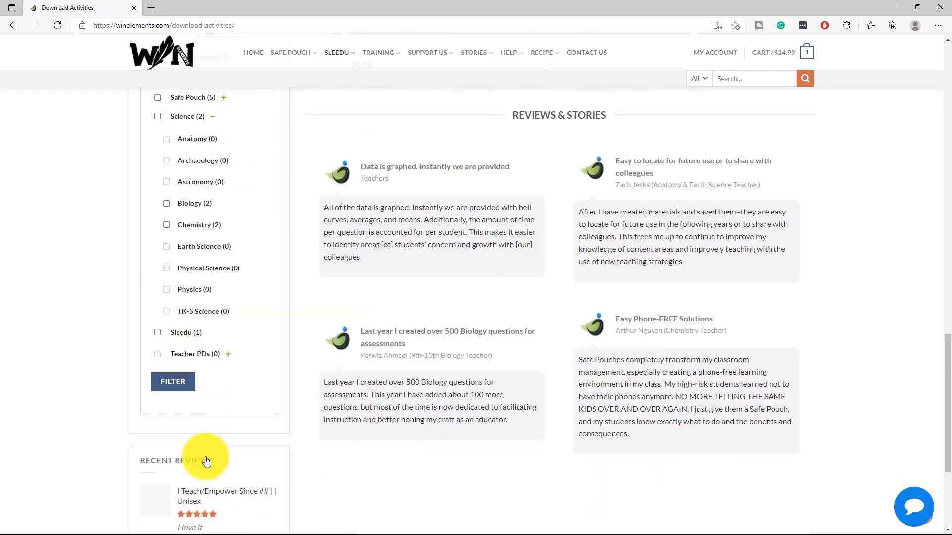
click(172, 193)
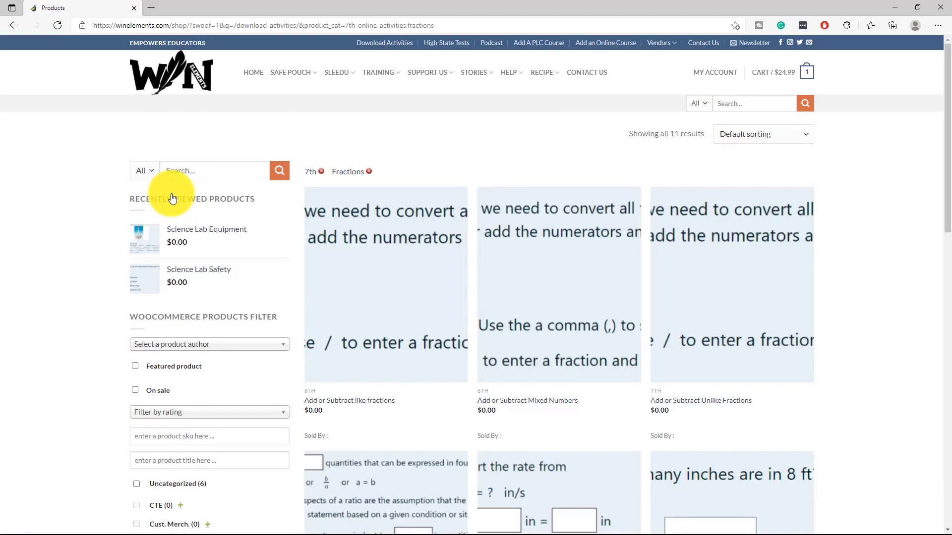
- Clear the 7th grade and Fractions filters and filter by Chemistry instead
scroll(496, 267, down, 20)
scroll(347, 308, up, 17)
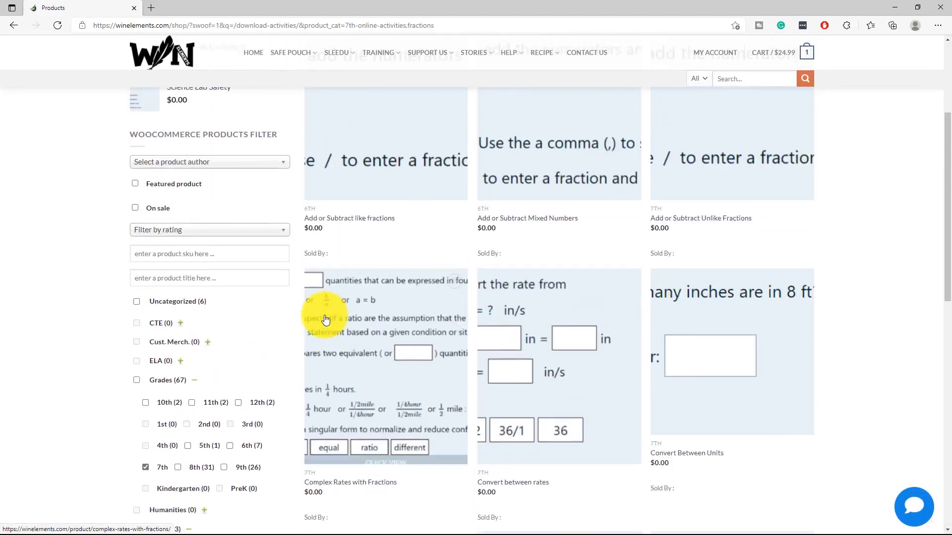
scroll(218, 368, down, 4)
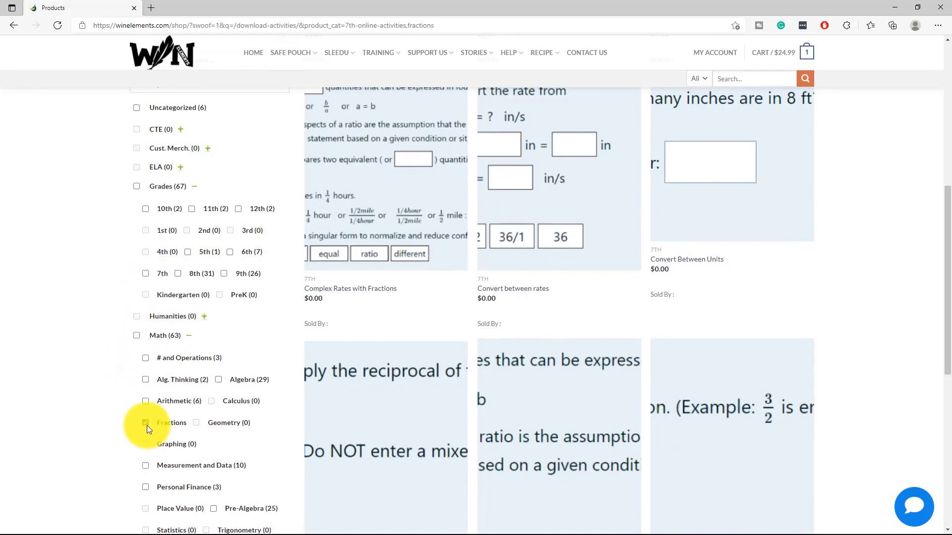
scroll(147, 422, down, 8)
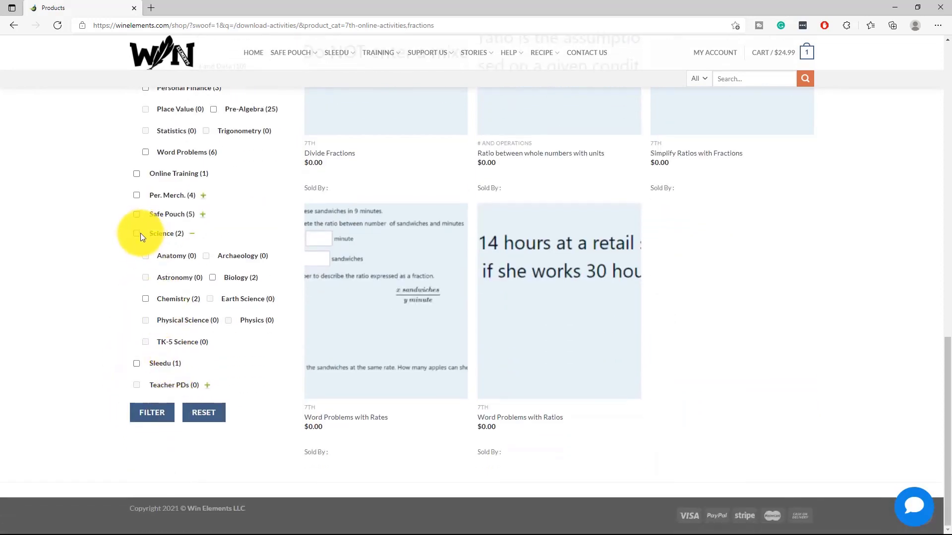
click(146, 299)
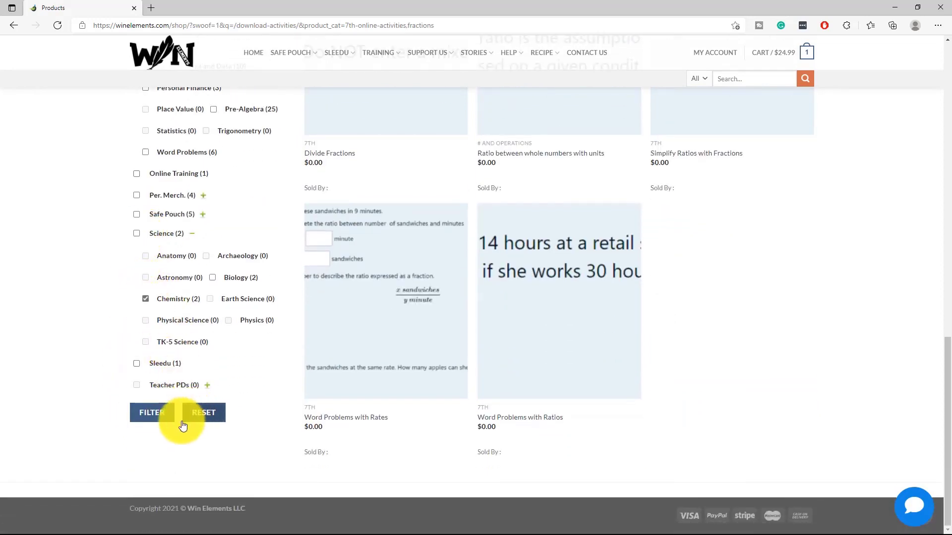
click(155, 413)
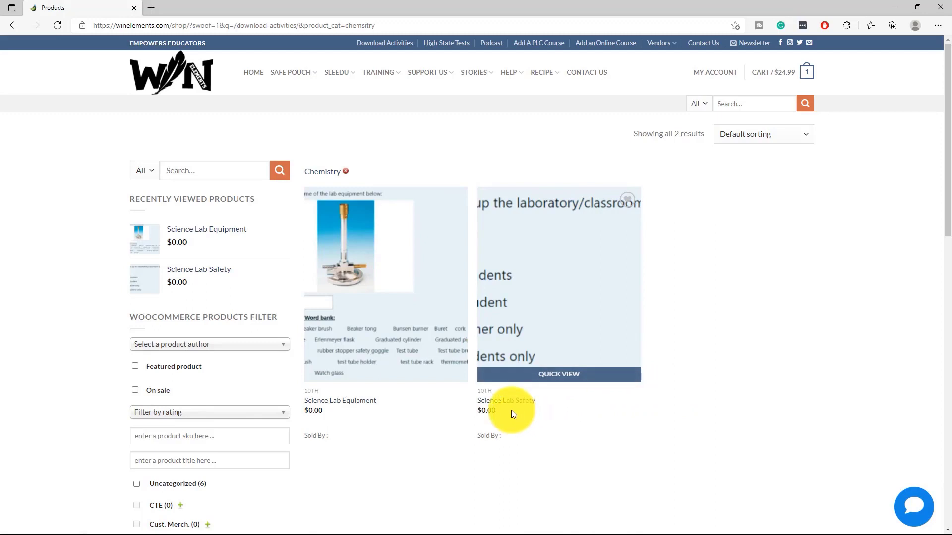
- Add Science Lab Safety and Science Lab Equipment via Quick View, removing Sleedu Premium from the cart, then check out
click(546, 380)
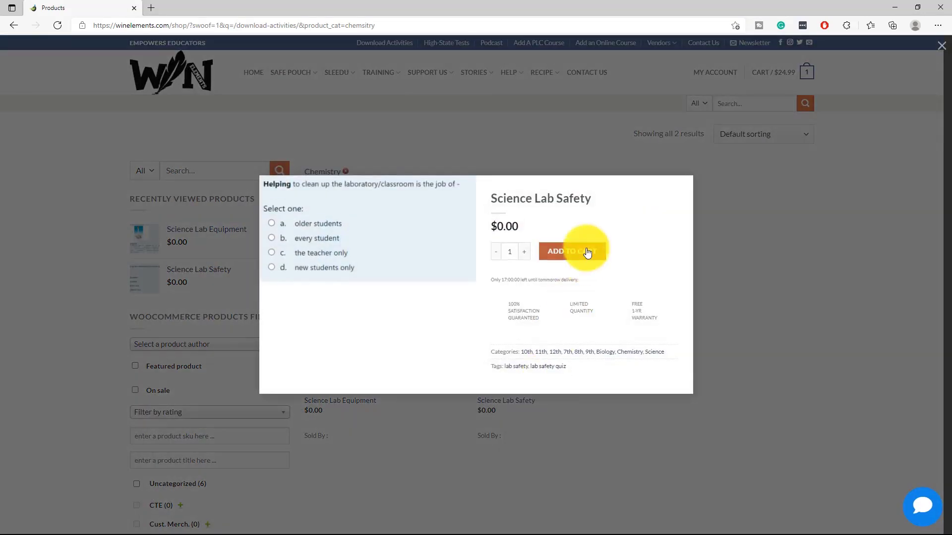
click(587, 253)
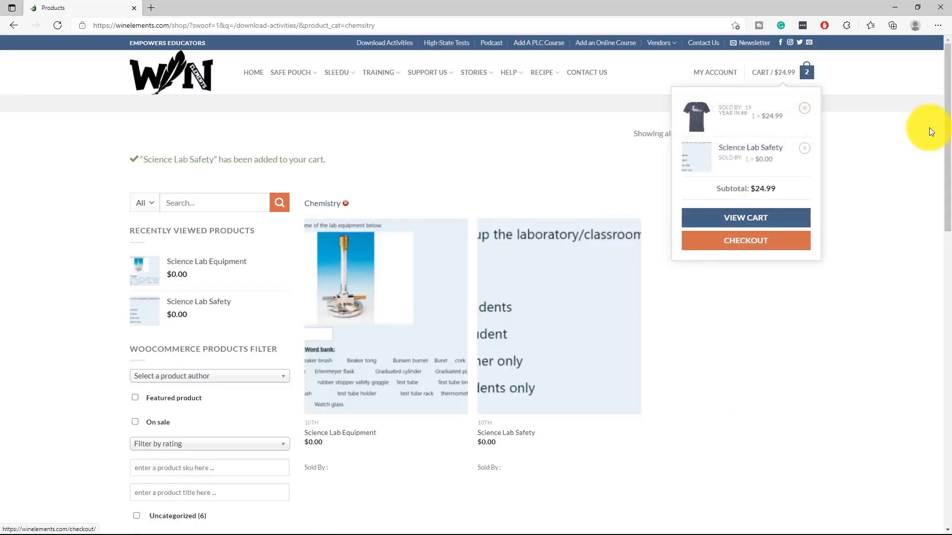
click(805, 108)
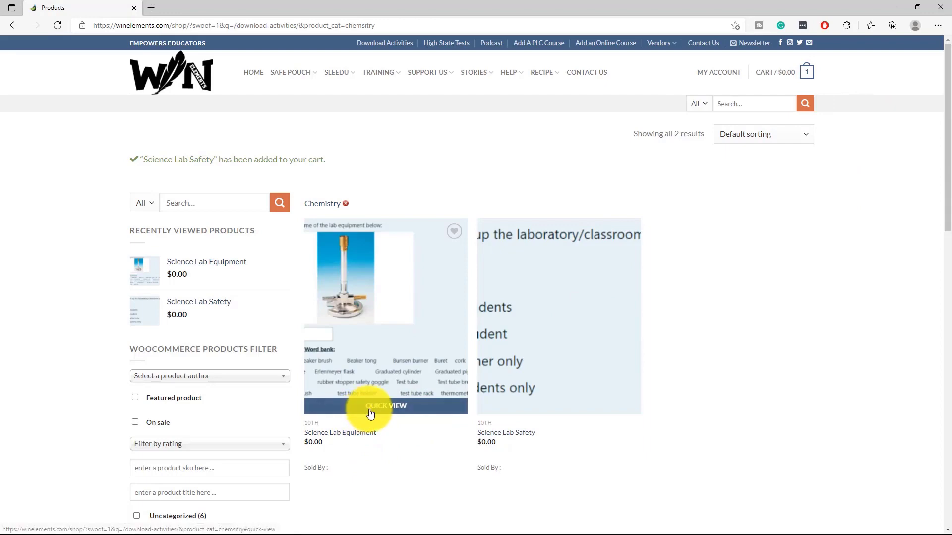
click(381, 408)
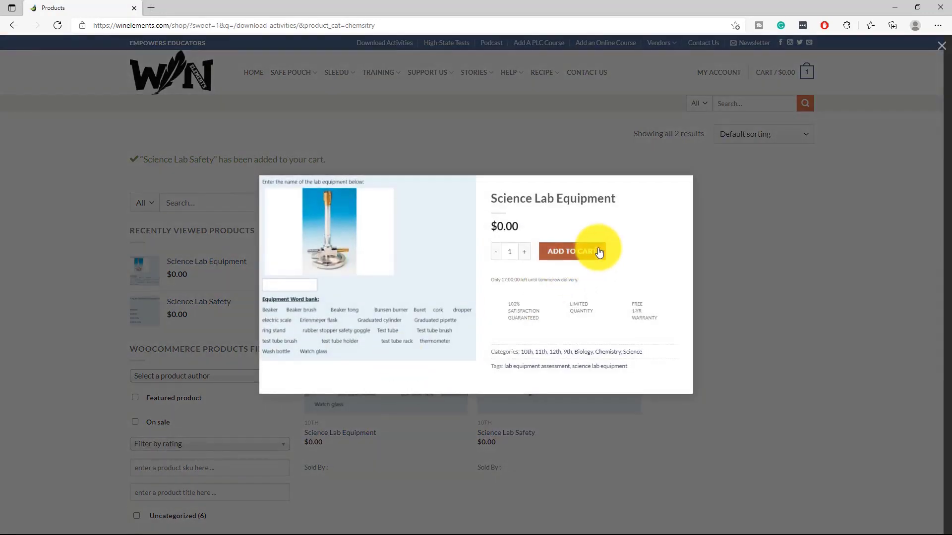
click(598, 252)
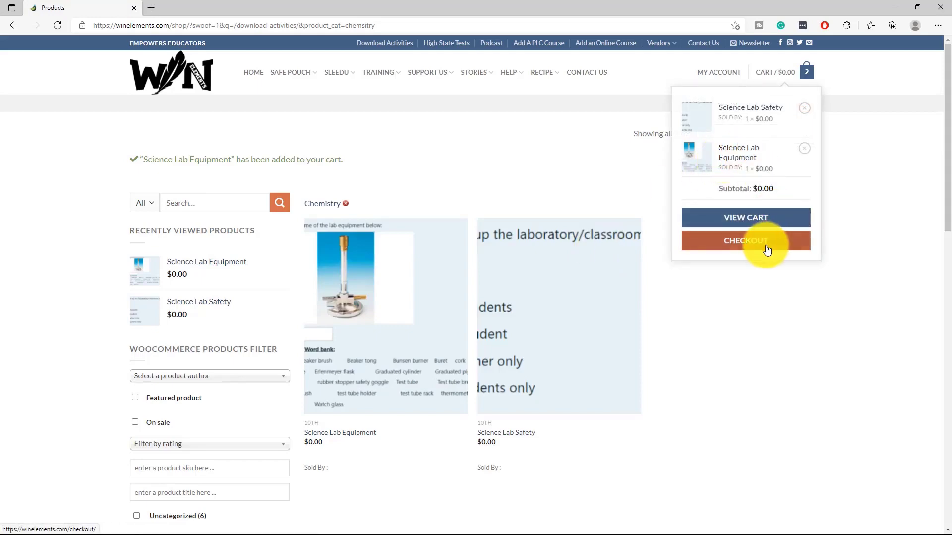
click(766, 247)
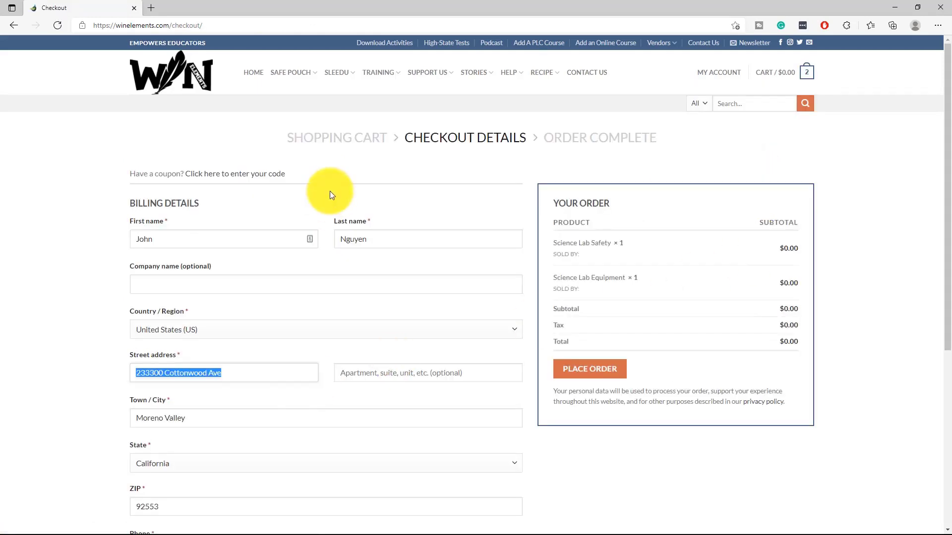
- Fill the billing address fields from the browser's saved autofill address
scroll(189, 215, down, 4)
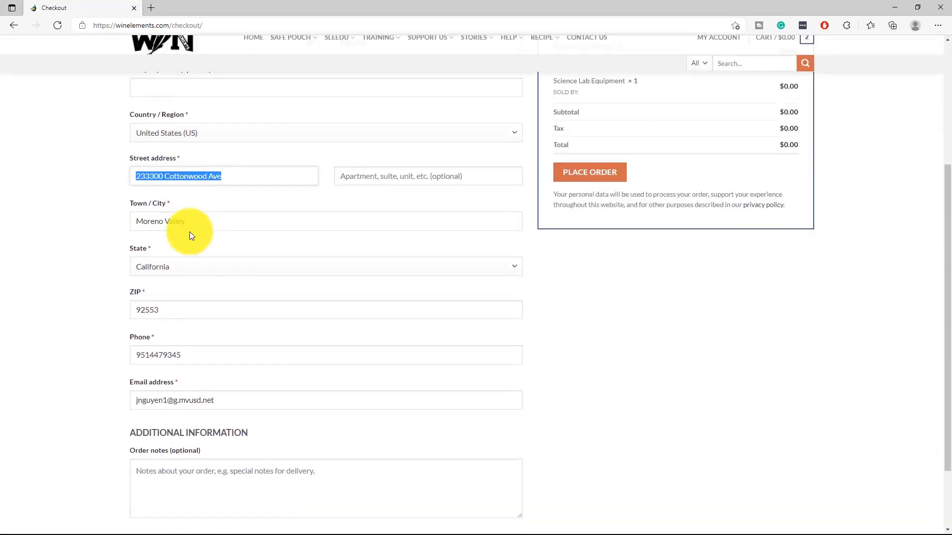
scroll(416, 314, up, 4)
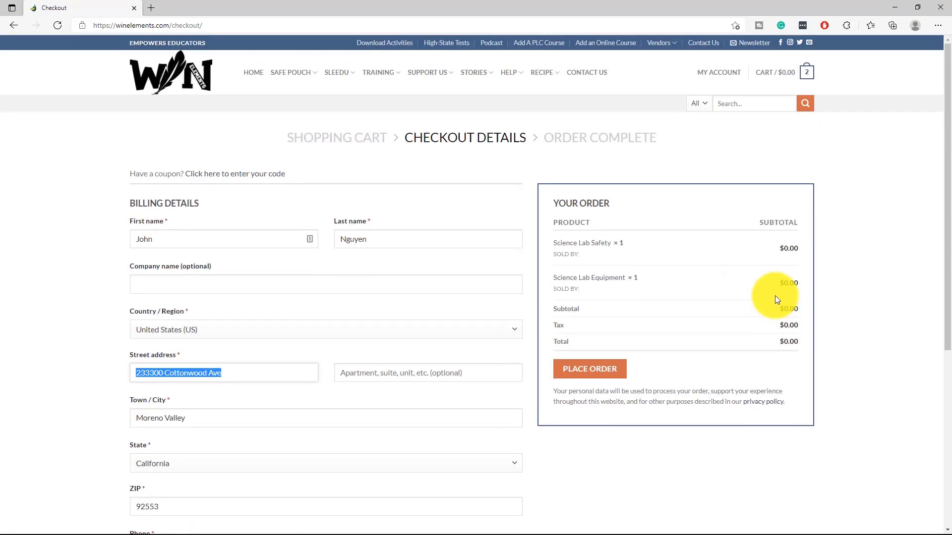
scroll(138, 398, down, 4)
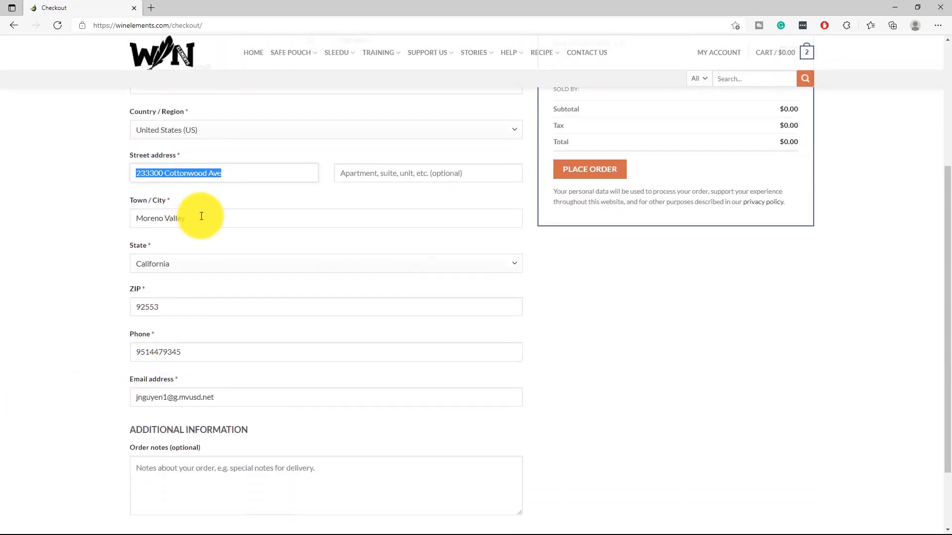
text(53233)
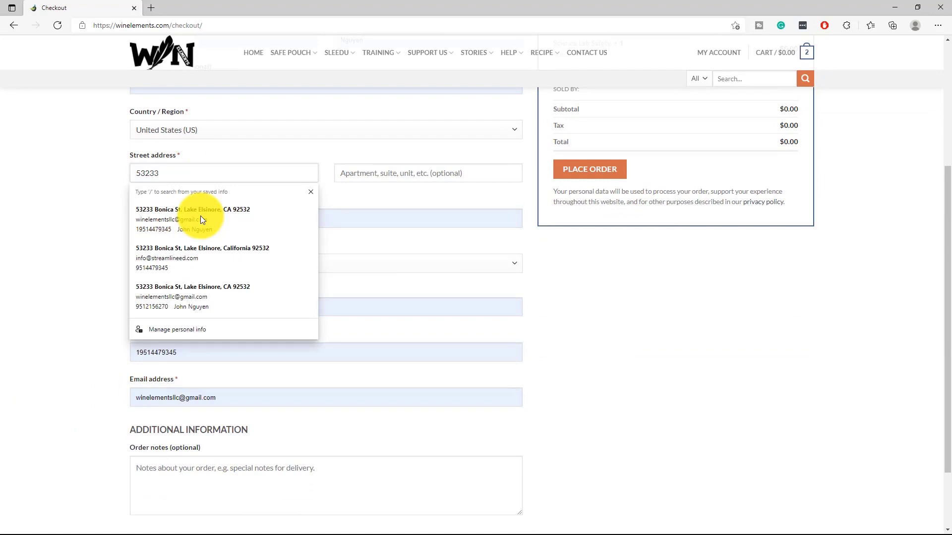
click(201, 218)
- Replace the billing Town/City and ZIP code with the correct values so the order refreshes
scroll(665, 366, up, 4)
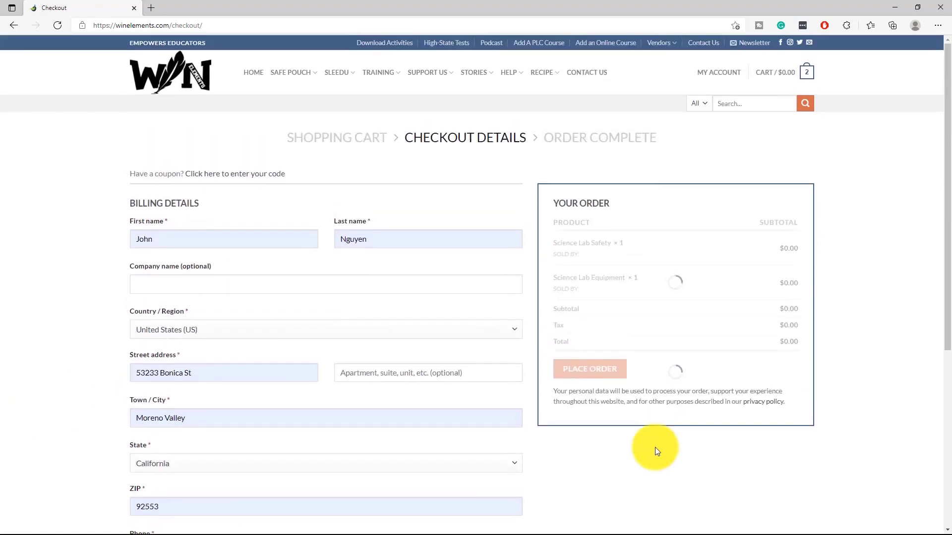
scroll(609, 451, down, 4)
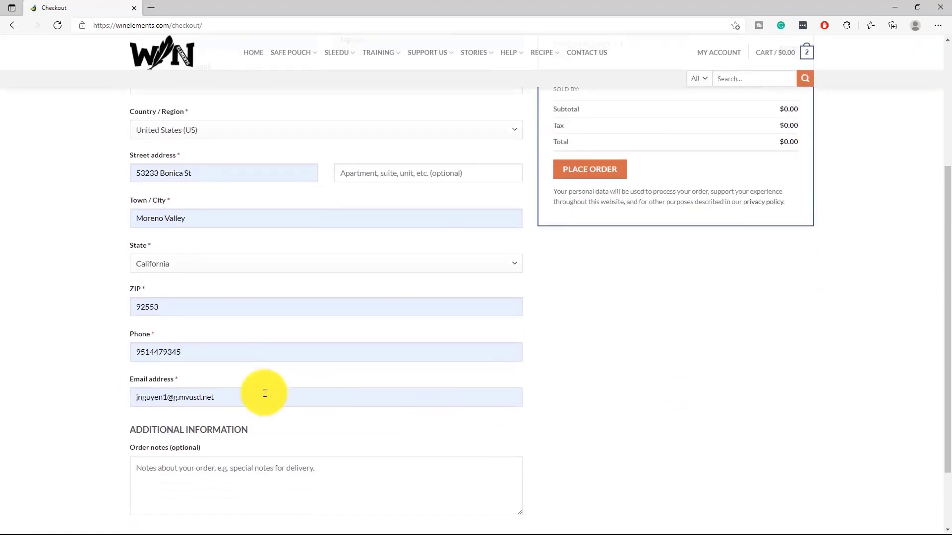
scroll(314, 390, up, 4)
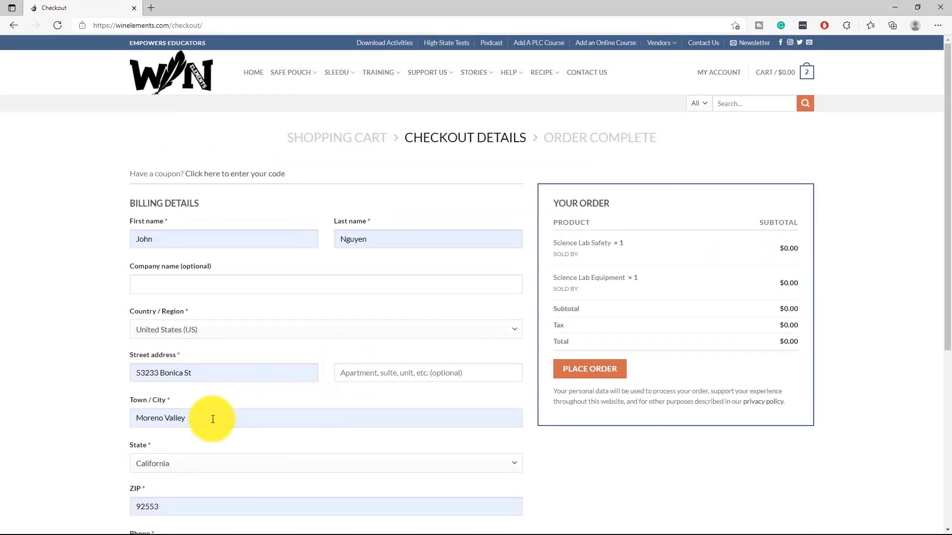
drag(213, 420, 0, 462)
text(Lake)
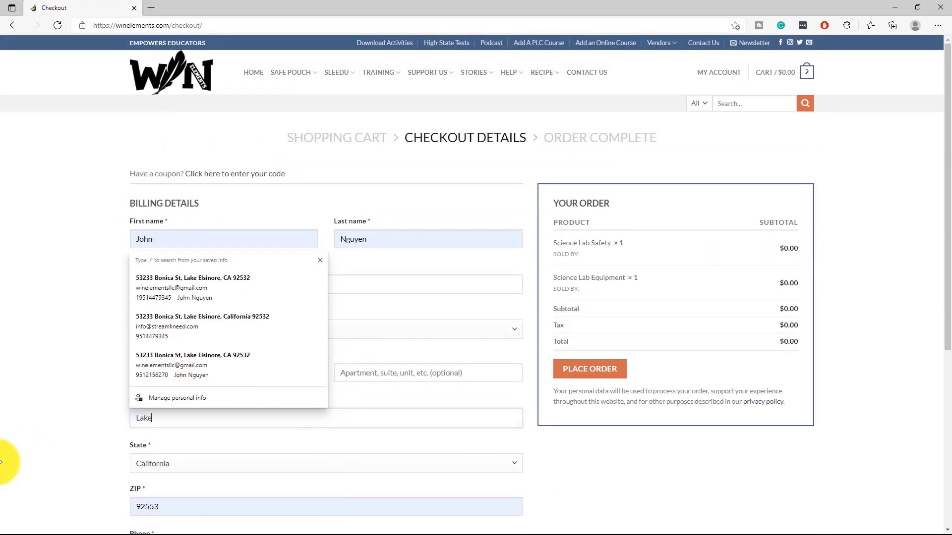
text( Elsinore)
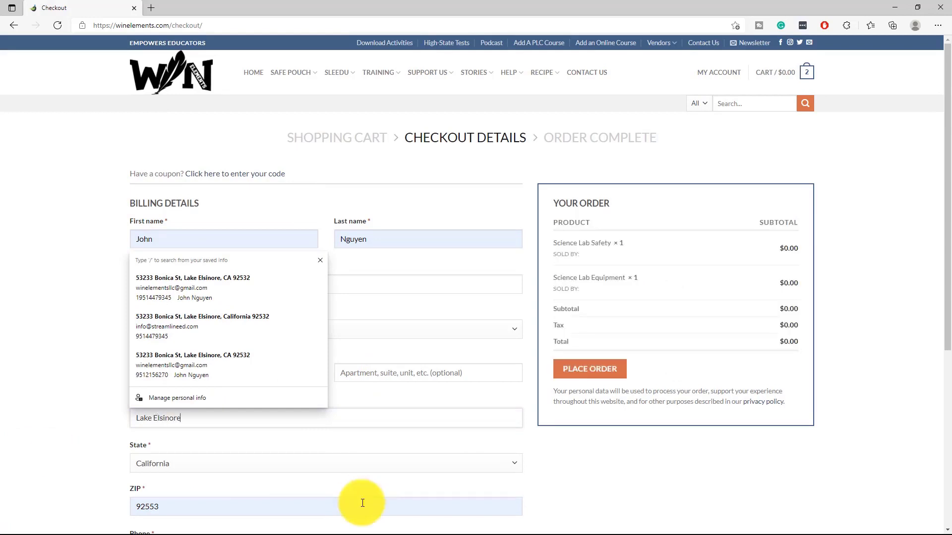
click(103, 465)
drag(175, 508, 0, 534)
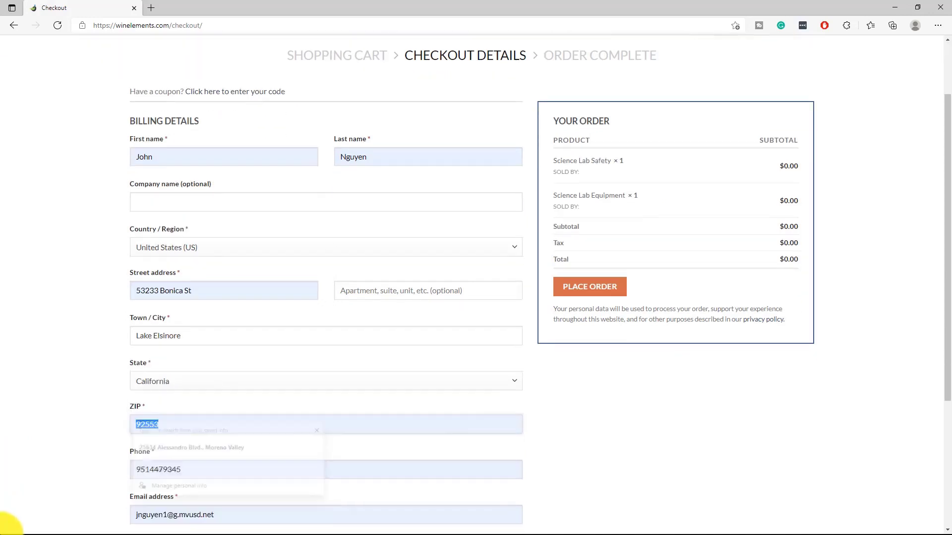
text(92352)
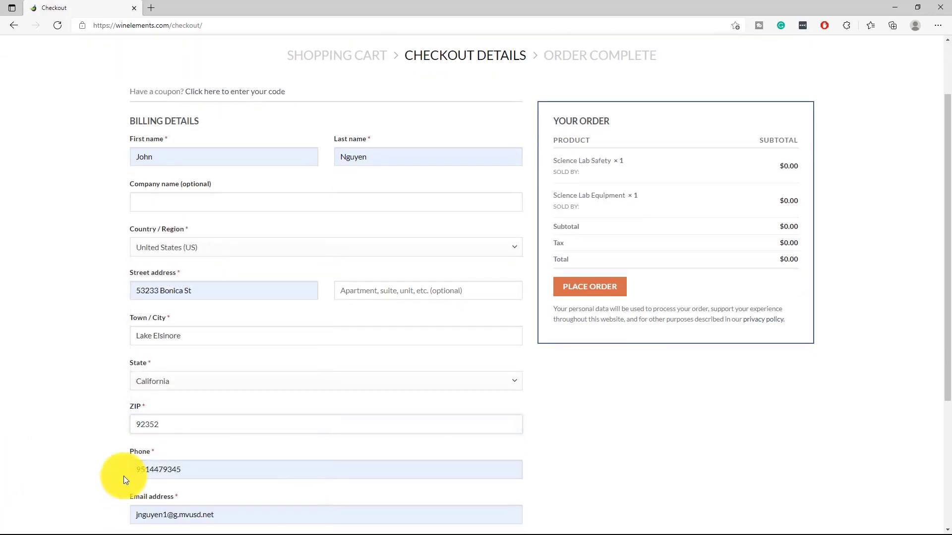
click(101, 442)
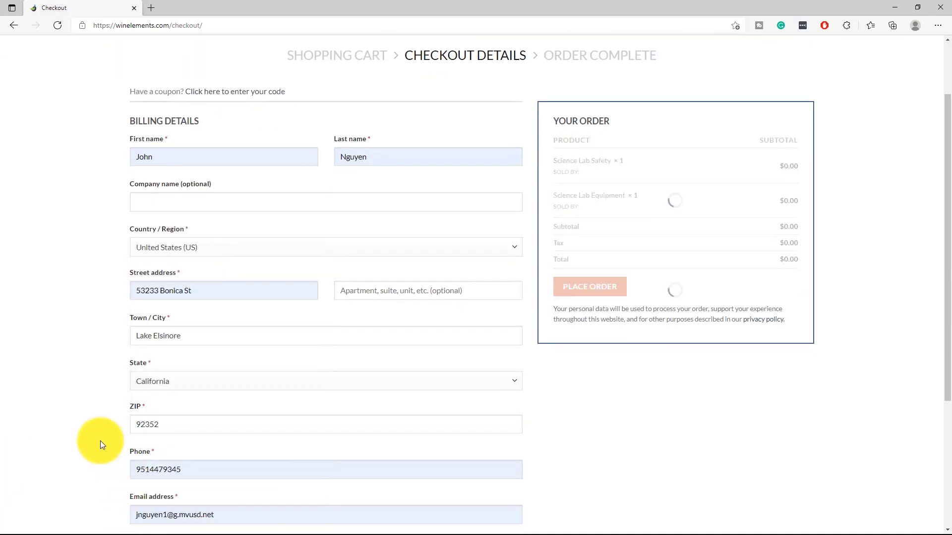
scroll(100, 441, up, 2)
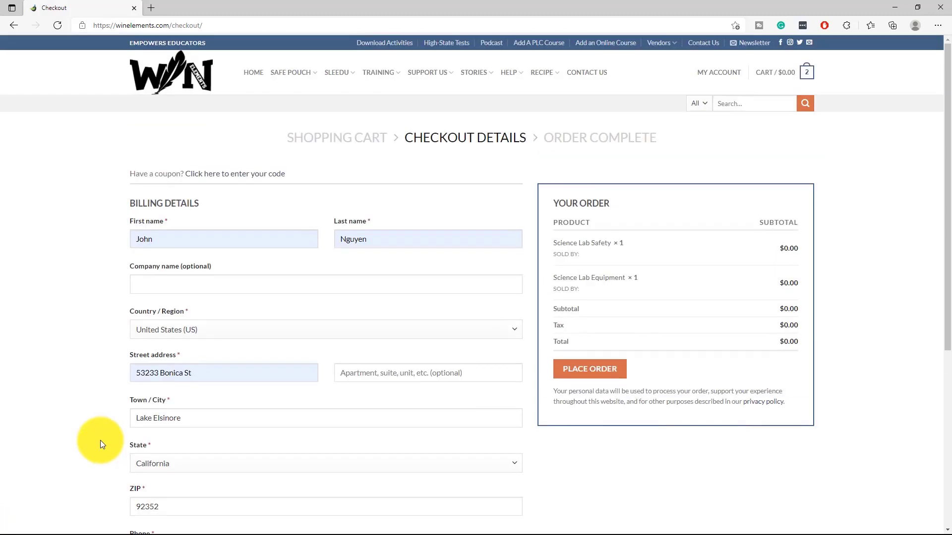
- Place the $0.00 order and download the Science Lab Safety quiz file from Order Complete
click(605, 371)
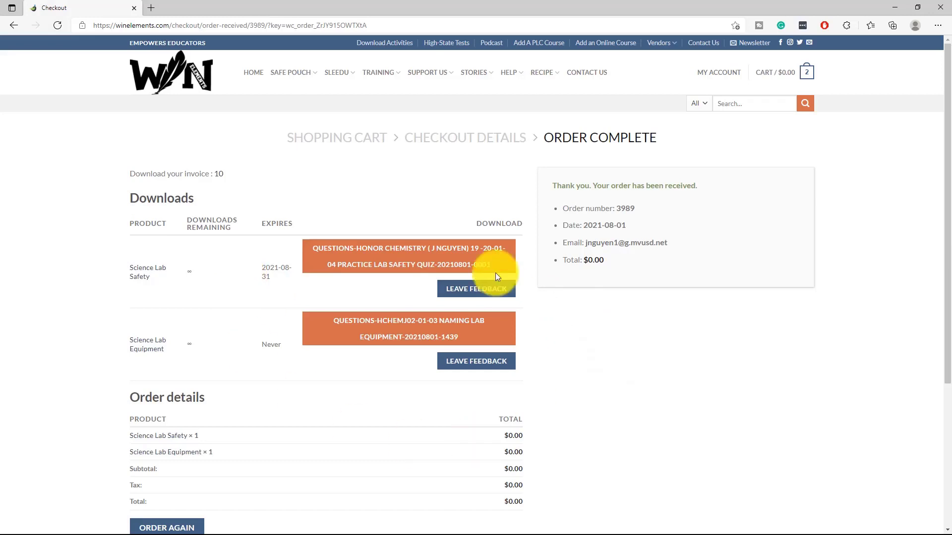
click(364, 267)
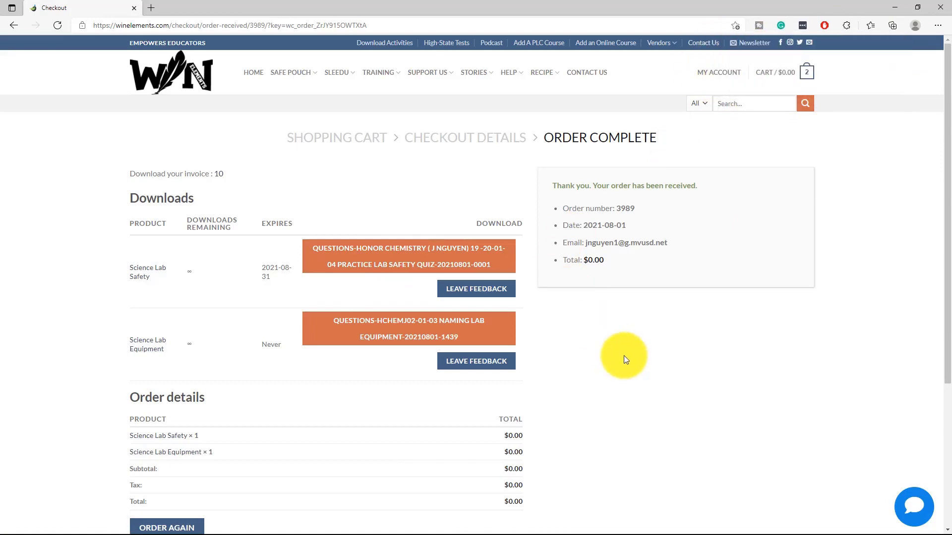
scroll(345, 373, down, 4)
scroll(345, 373, up, 4)
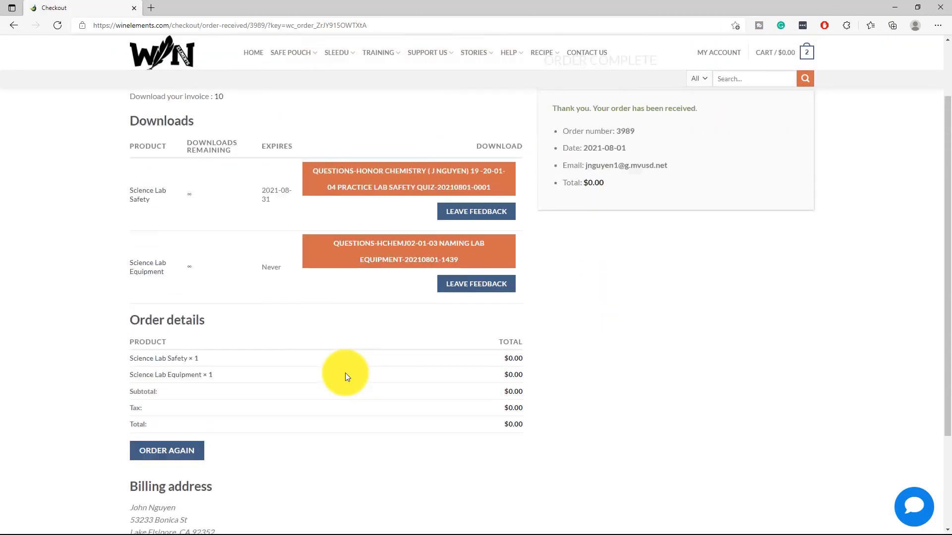
mouse_move(705, 75)
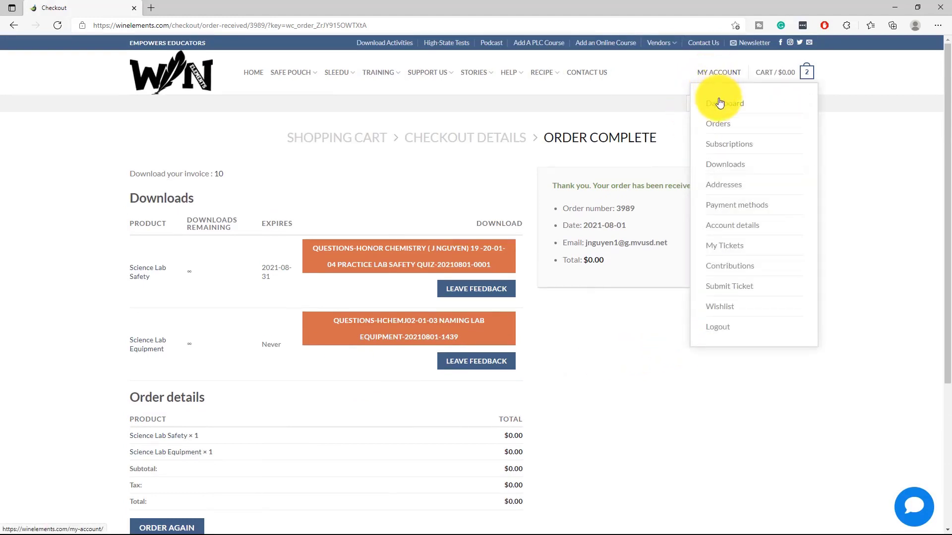
- Go from the account's Orders history to Downloads, listing the Science Lab Safety and Equipment files
click(723, 127)
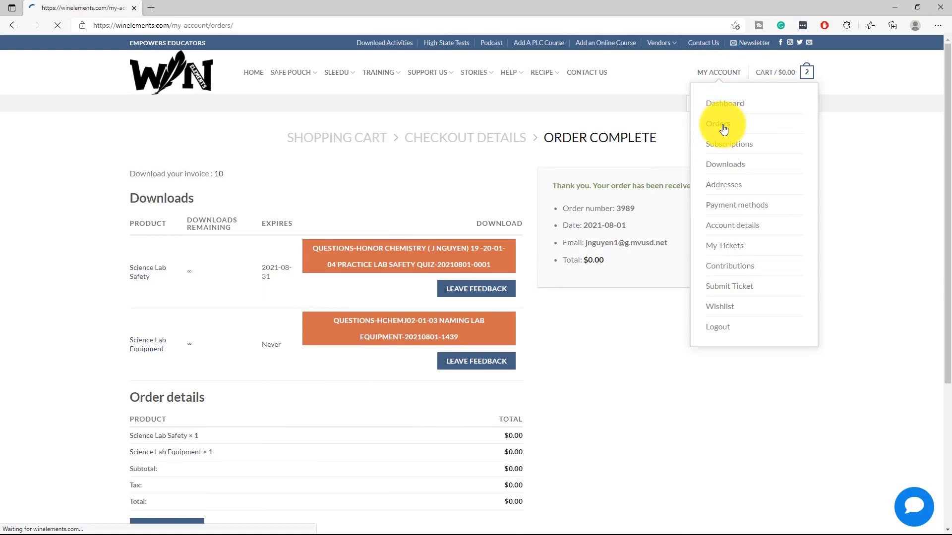
mouse_move(709, 74)
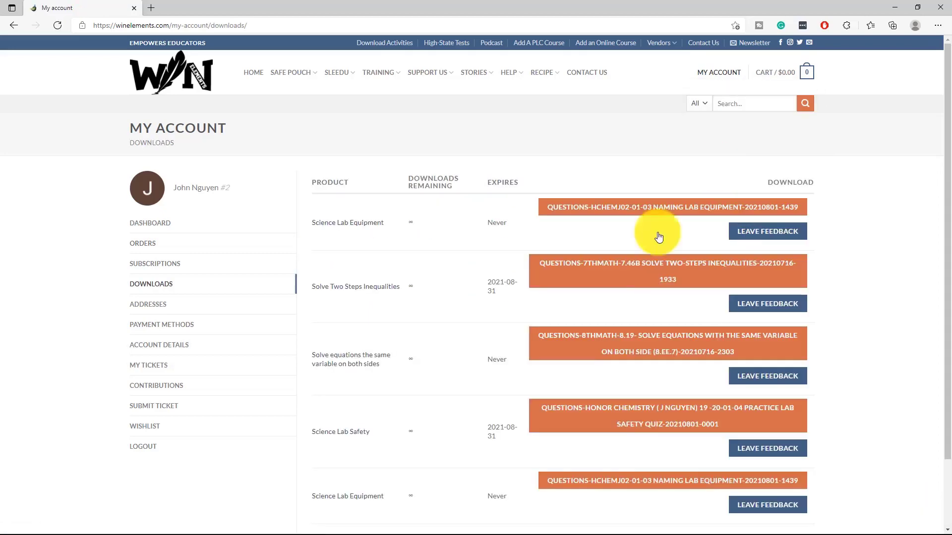
scroll(563, 388, down, 2)
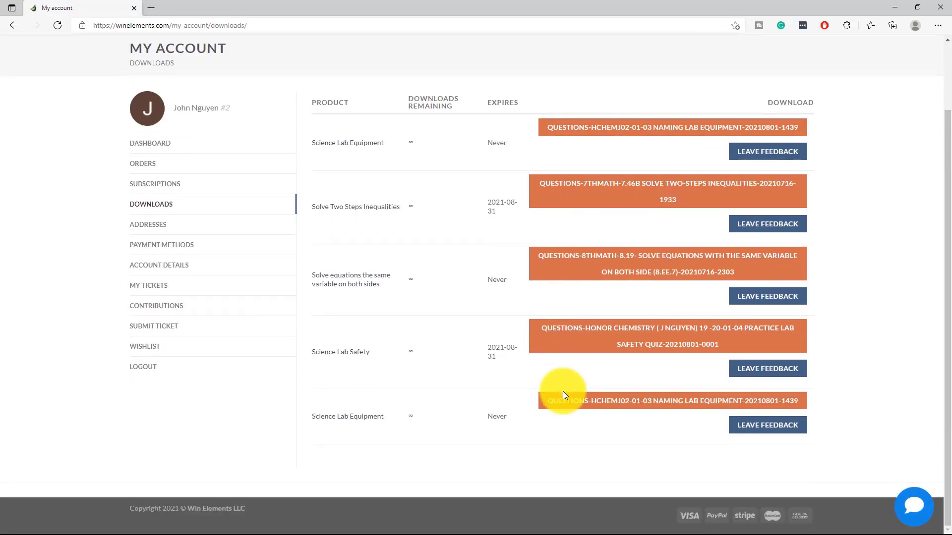
scroll(563, 391, up, 2)
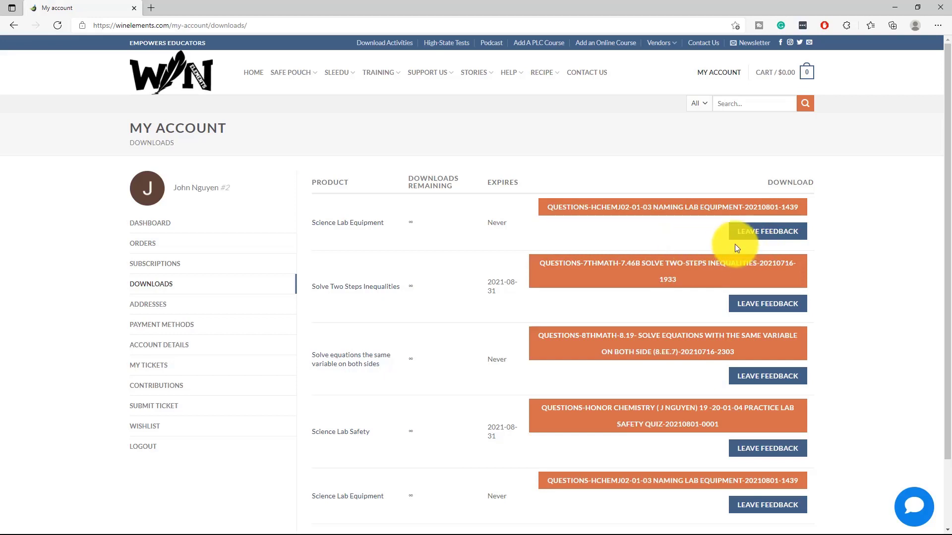
- Download the Naming Lab Equipment zip, extract it to its own folder, and open that folder
click(625, 212)
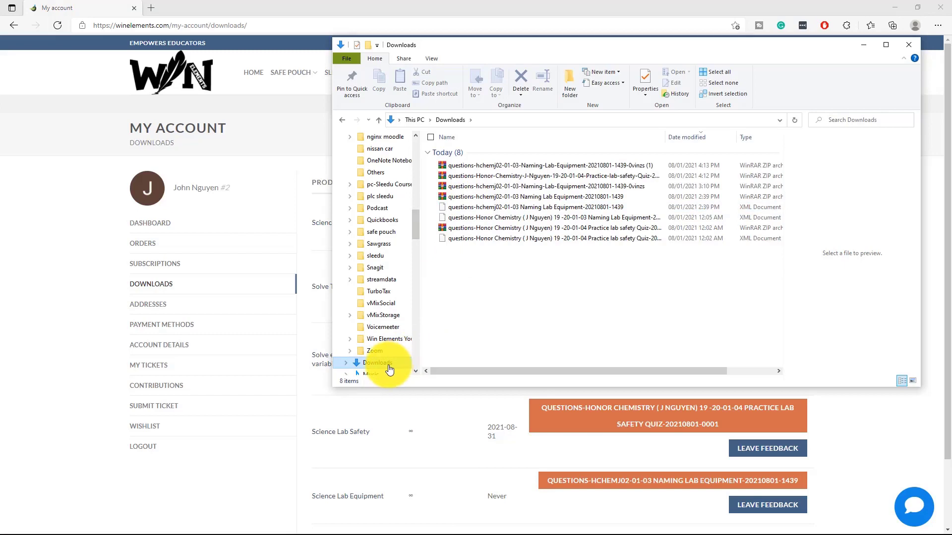
right_click(505, 165)
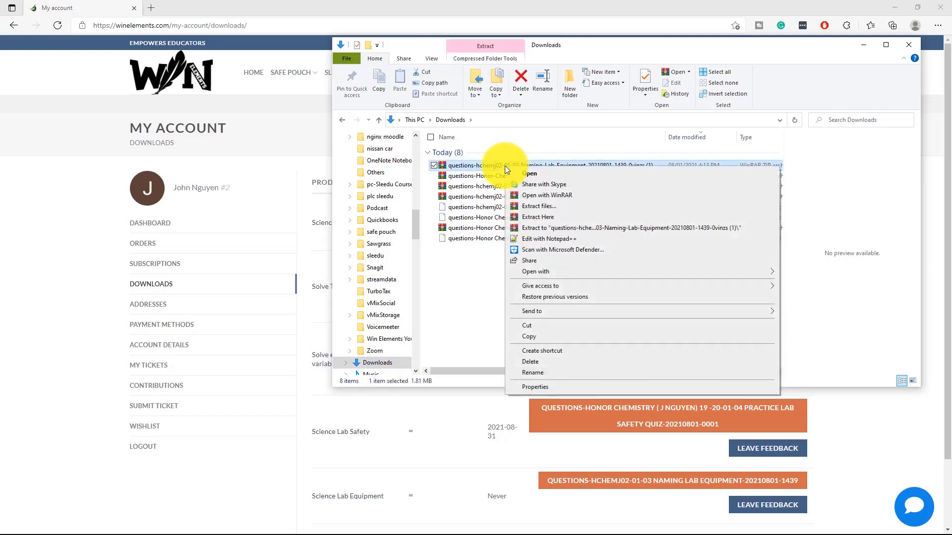
click(547, 228)
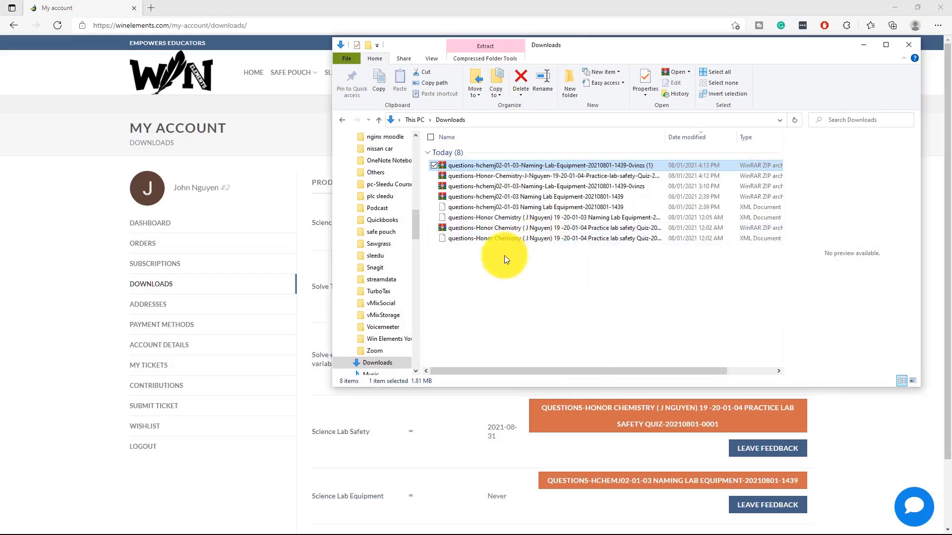
double_click(478, 249)
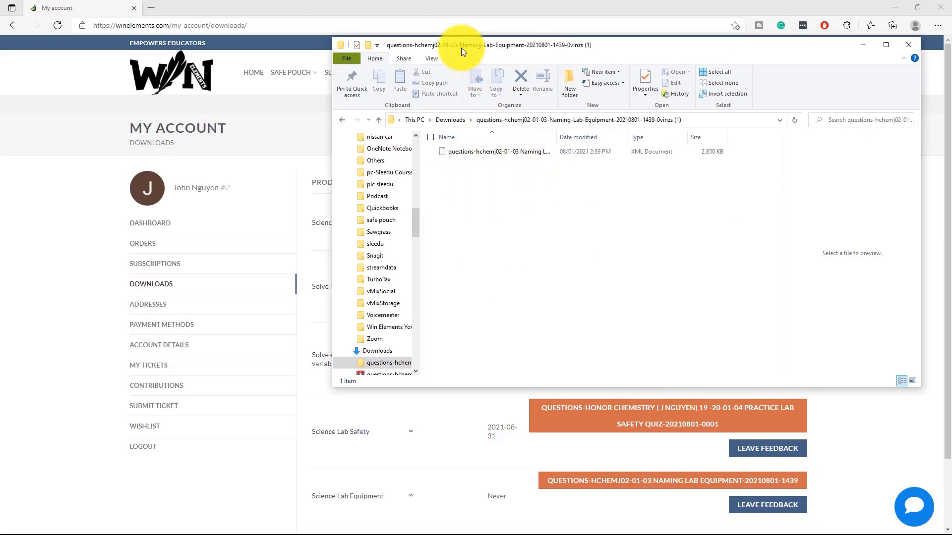
drag(421, 7, 0, 297)
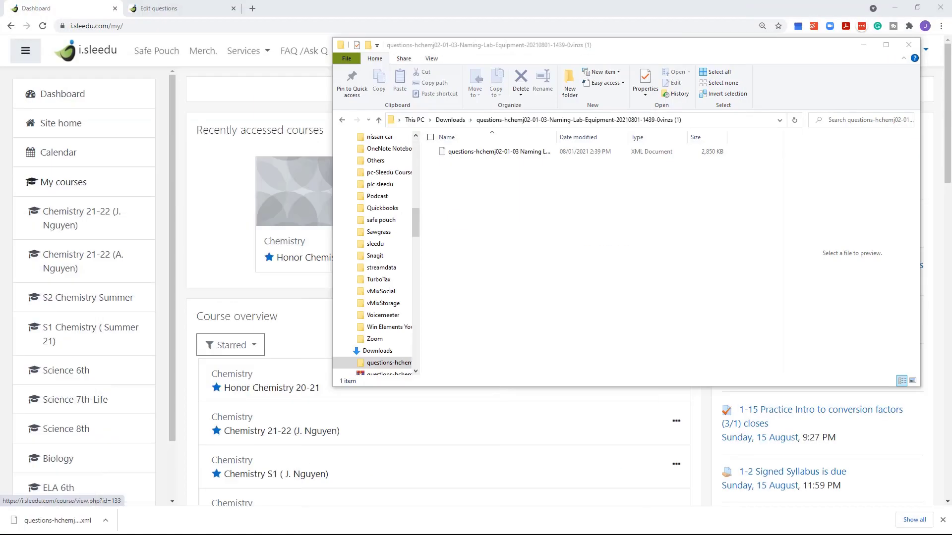
- Open the Chemistry 21-22 course and go to its full Course administration page
click(64, 9)
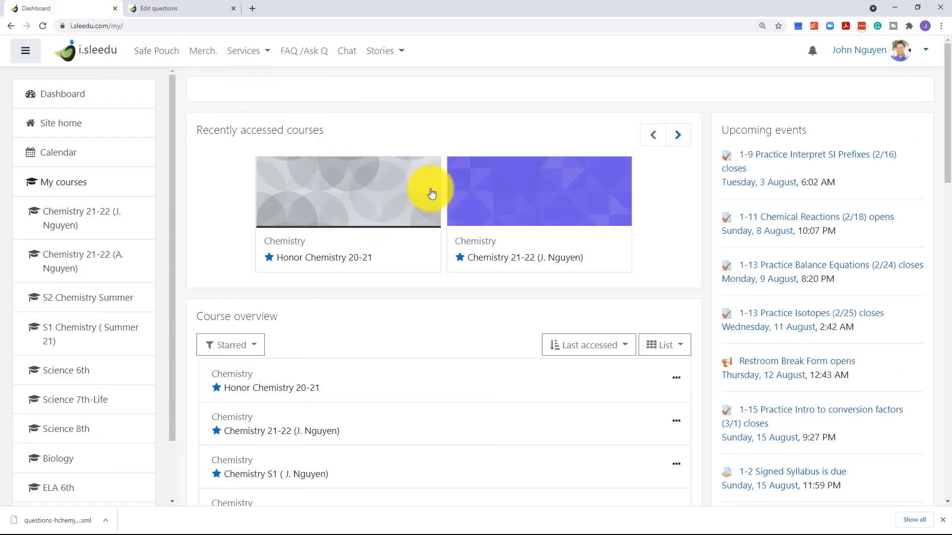
click(513, 209)
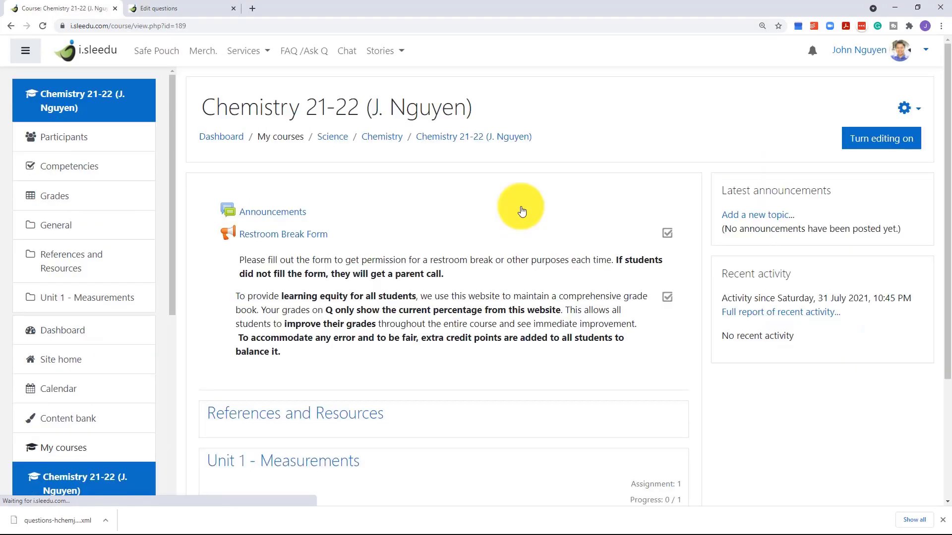
scroll(522, 227, down, 3)
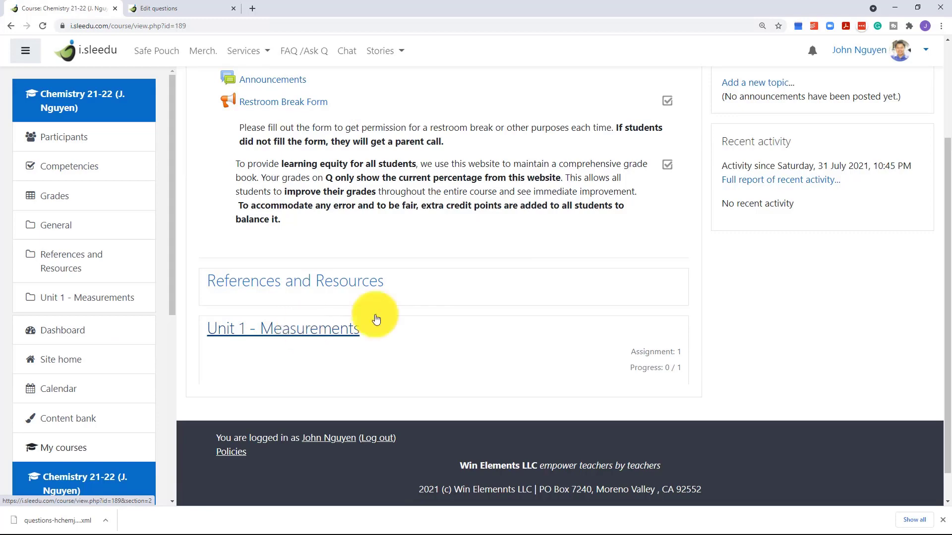
scroll(842, 288, up, 3)
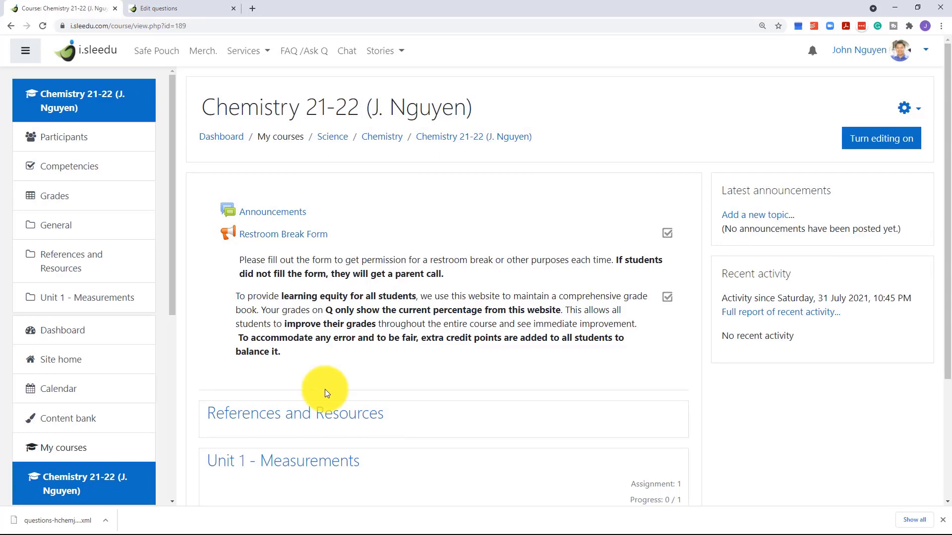
click(915, 112)
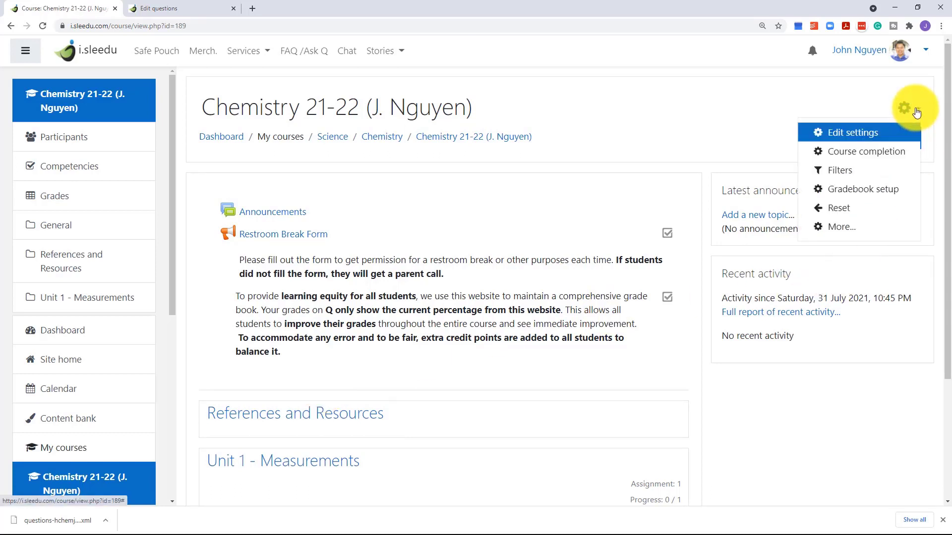
click(837, 229)
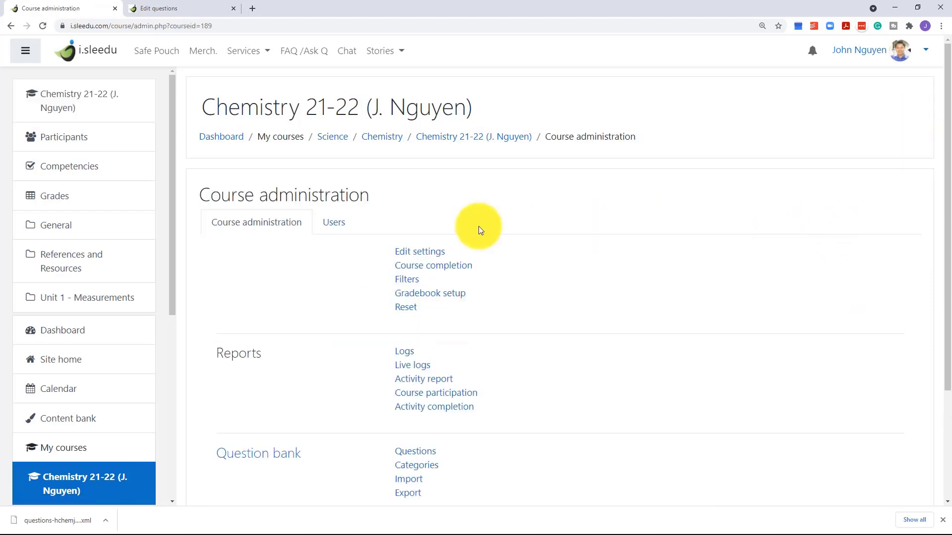
- Create a question category named '01-03 Lab Equipment' with Top for Chemistry 21-22 as parent
click(425, 472)
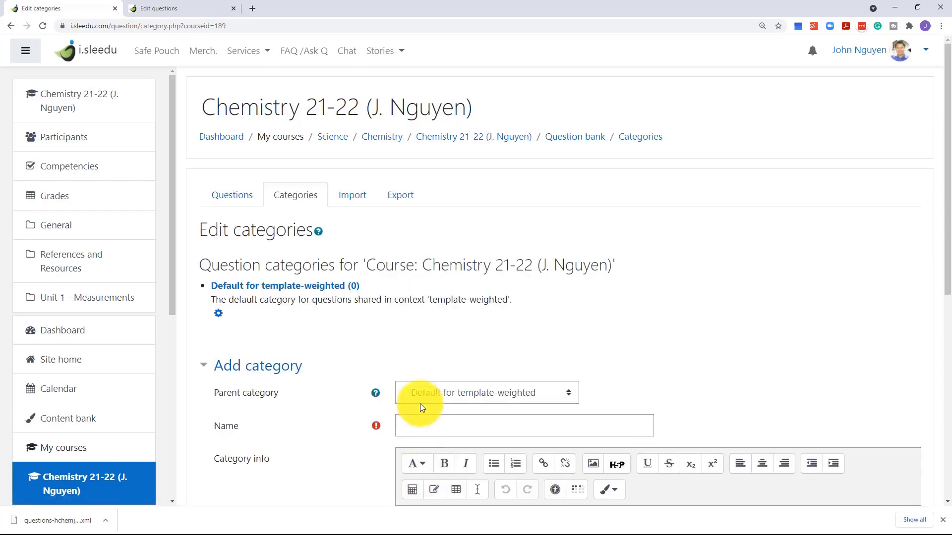
click(423, 396)
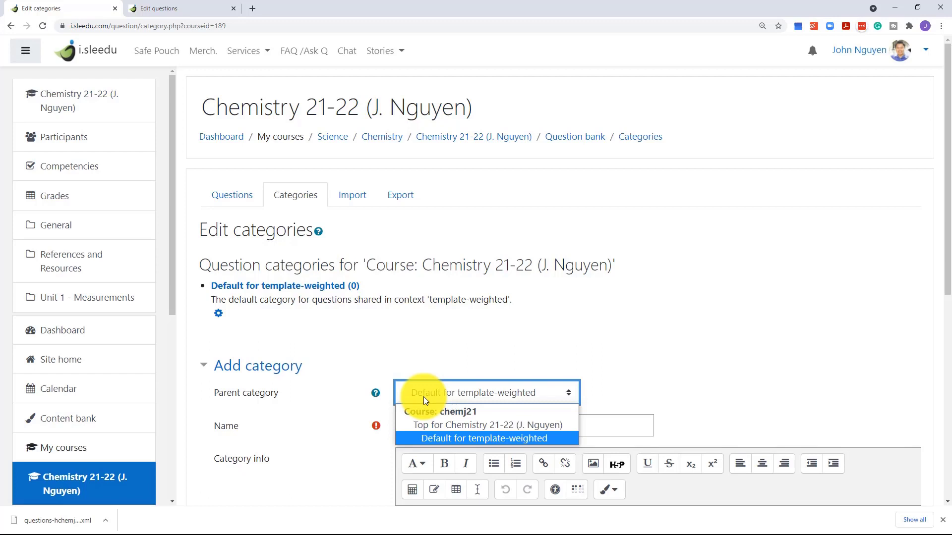
click(426, 425)
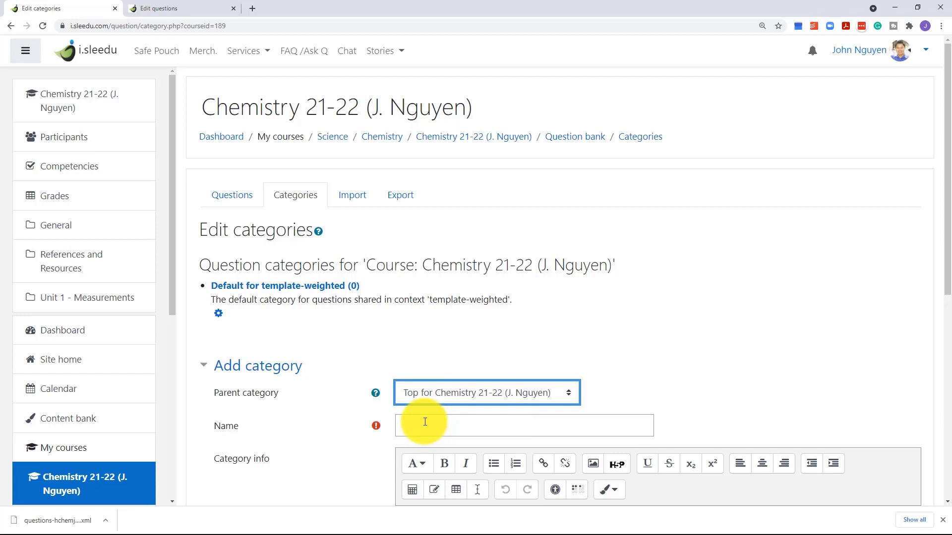
click(425, 422)
text(1)
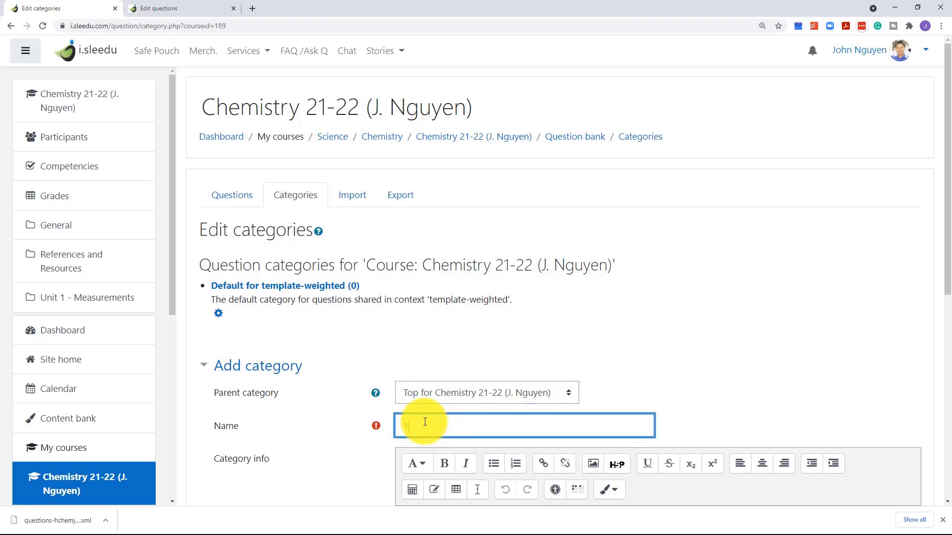
text(-03 Lab Equipment)
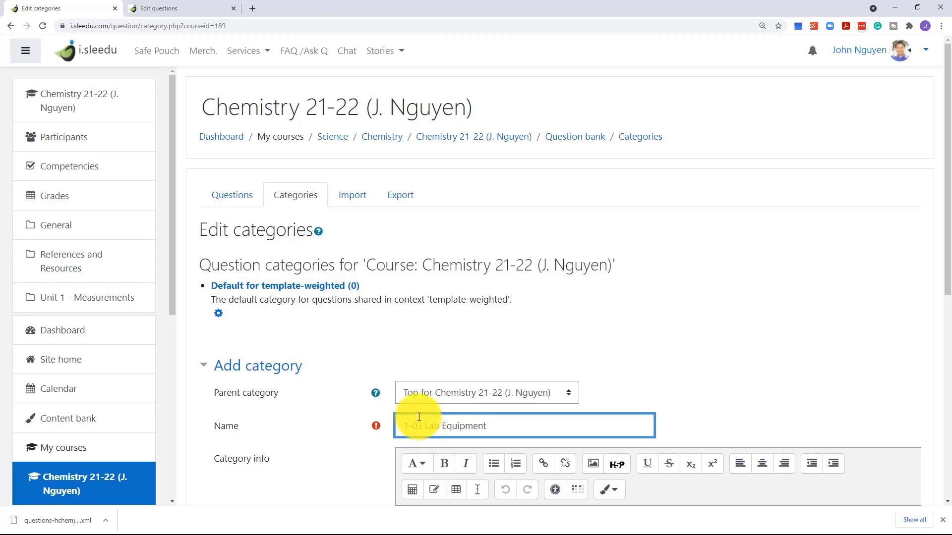
scroll(432, 361, down, 5)
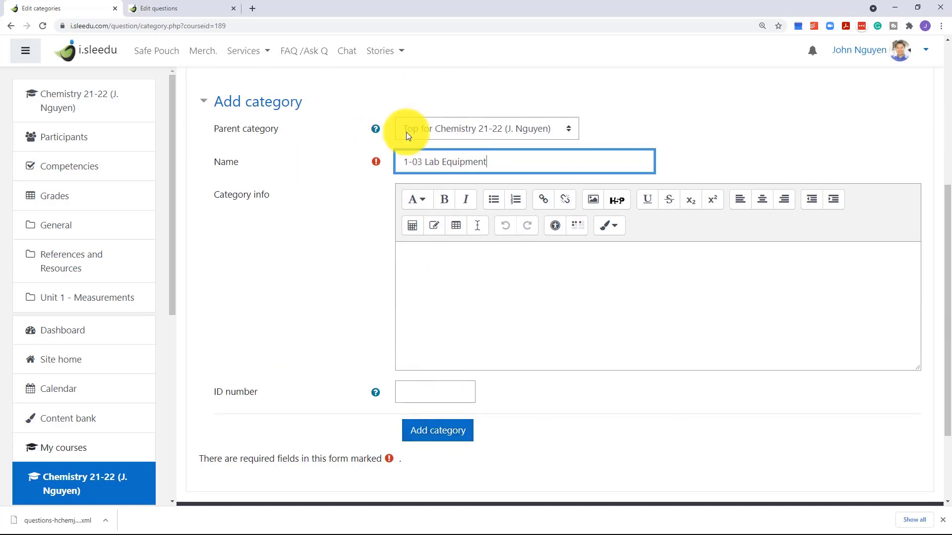
click(402, 163)
text(0)
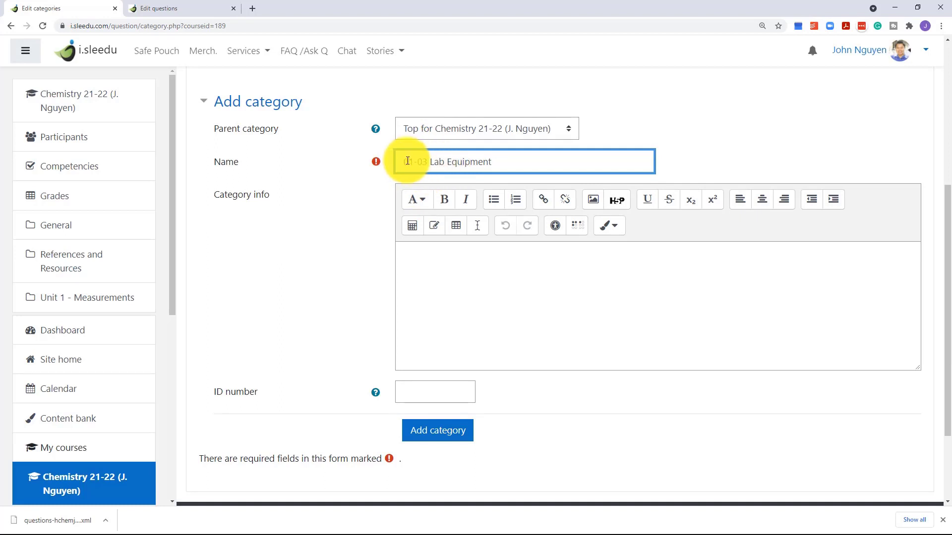
click(429, 440)
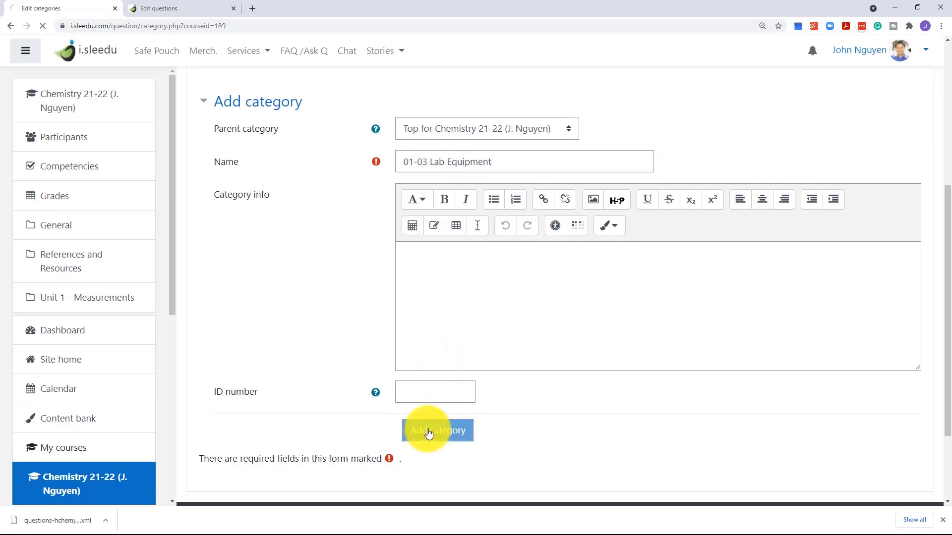
- Open the 01-03 Lab Equipment category to view its still-empty question list
scroll(425, 396, down, 3)
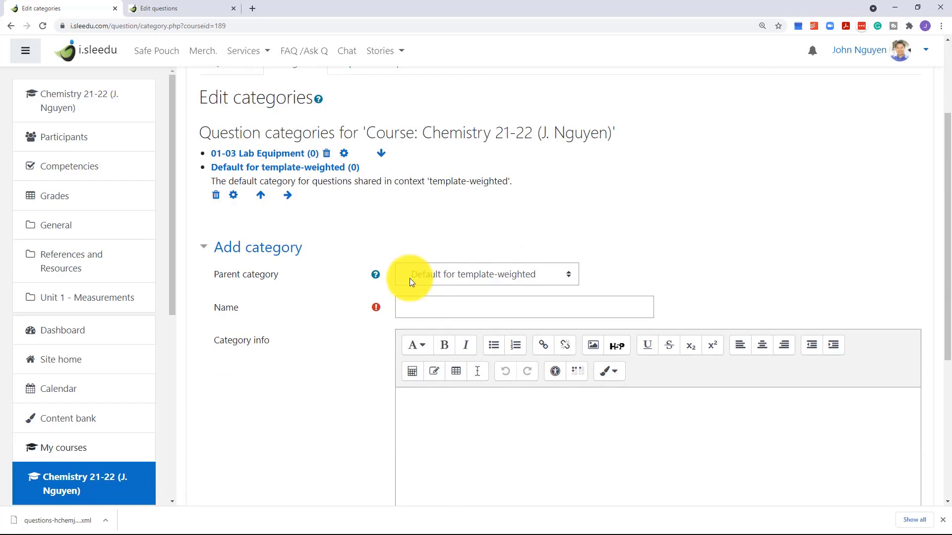
click(302, 155)
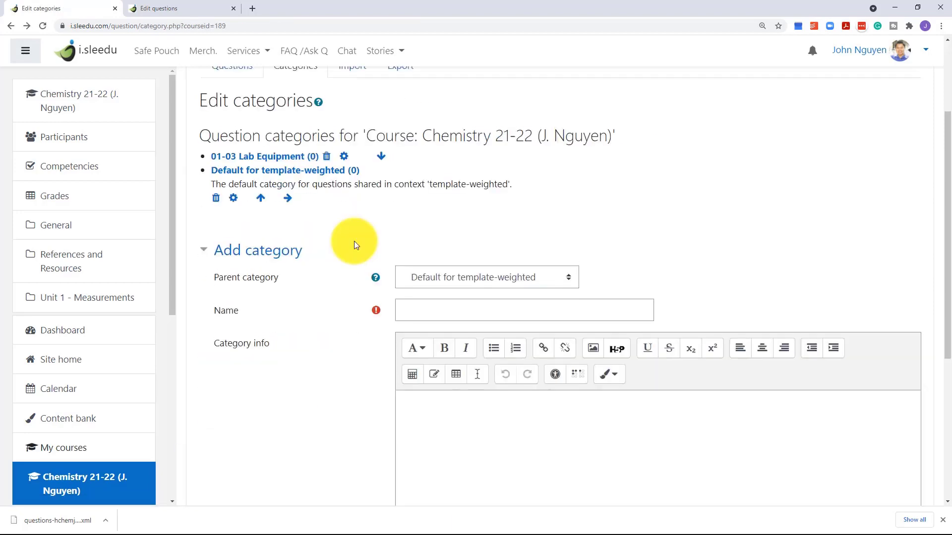
scroll(354, 241, up, 3)
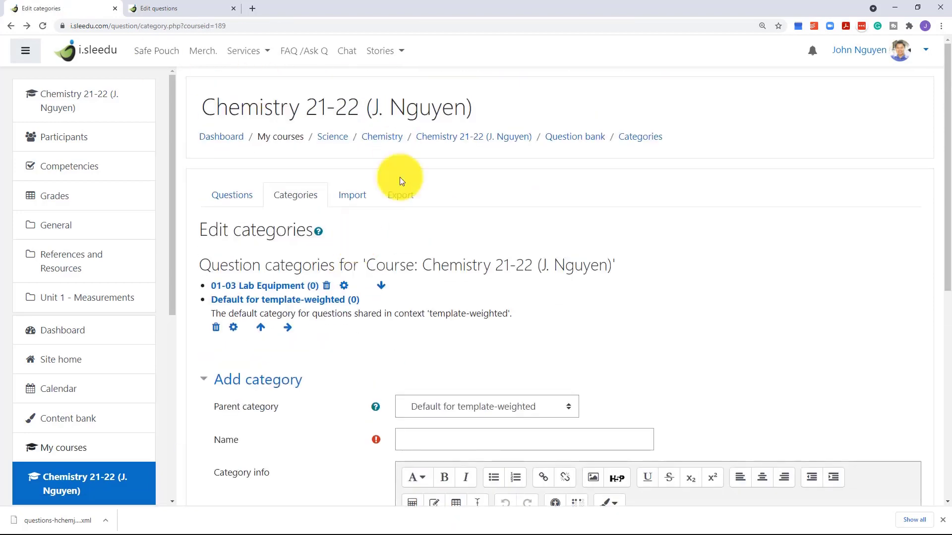
- Set the import to Moodle XML format, not taking the category from the file, targeting 01-03 Lab Equipment
click(357, 197)
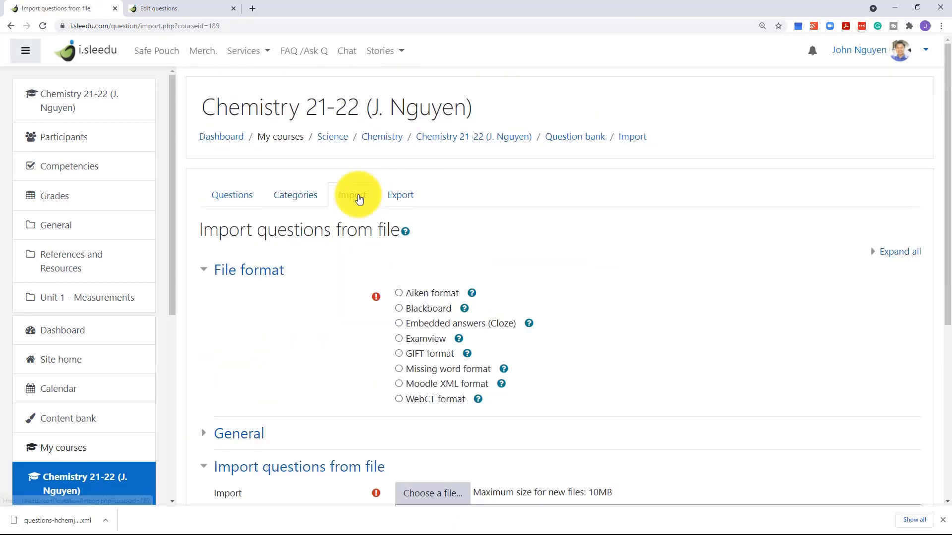
click(427, 385)
scroll(547, 380, down, 5)
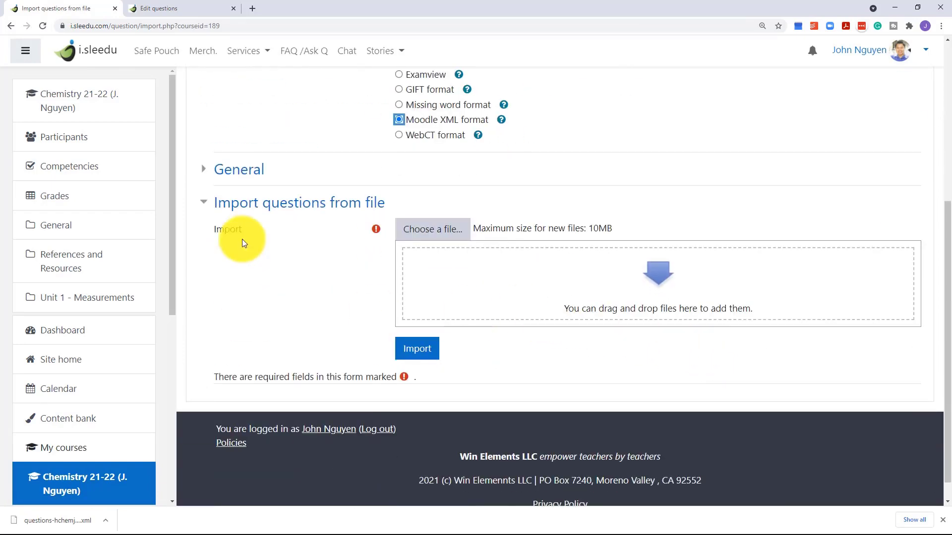
click(239, 168)
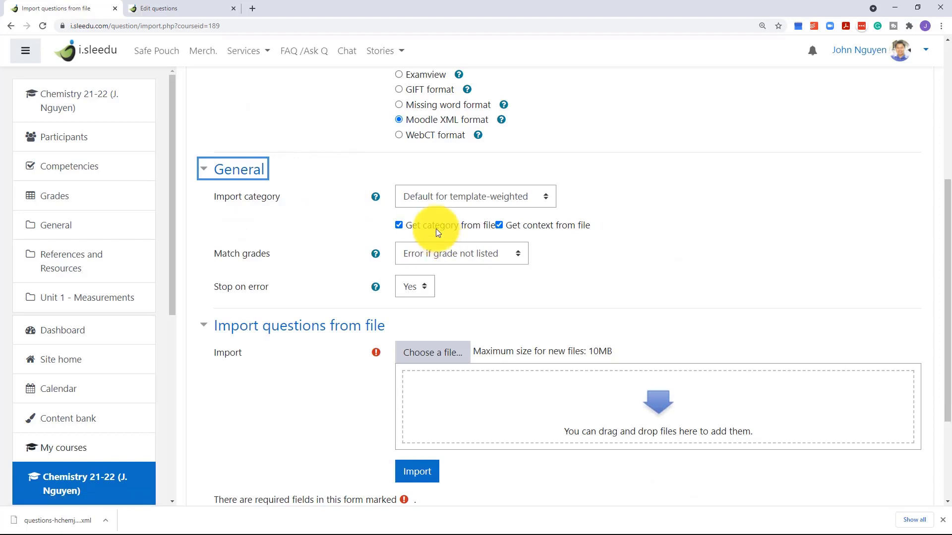
click(419, 228)
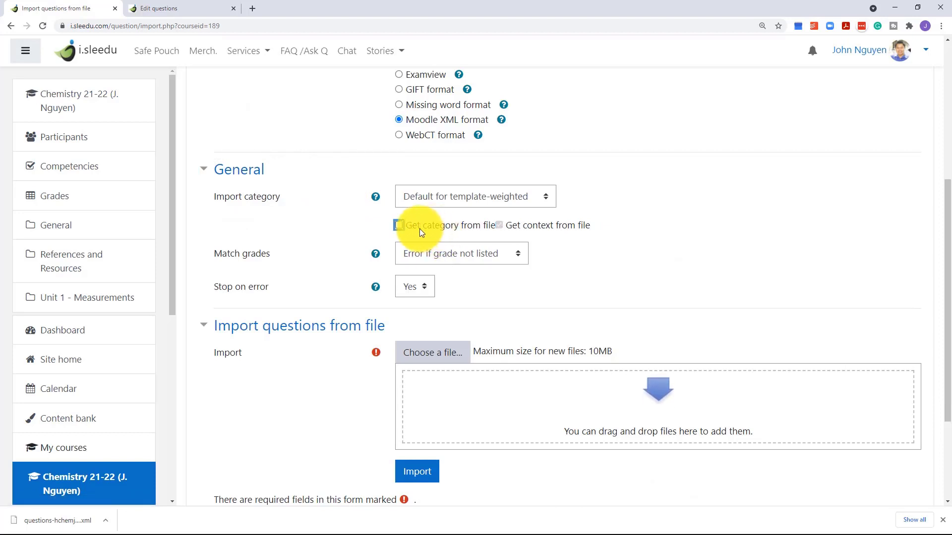
click(432, 196)
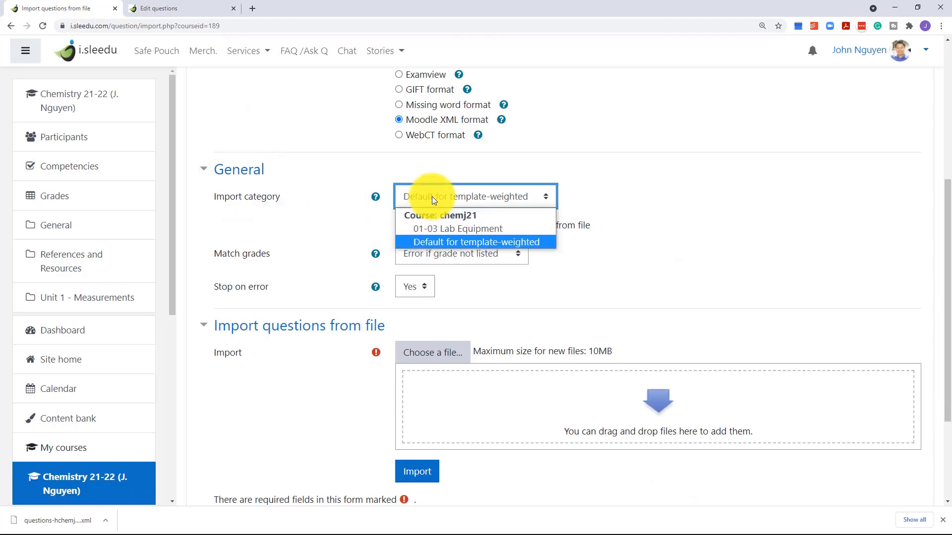
click(430, 230)
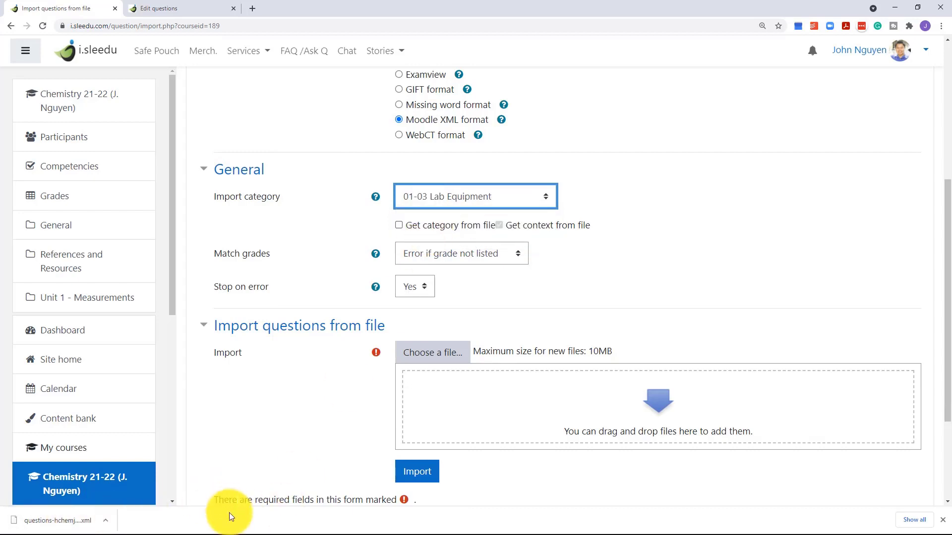
- Upload the Naming Lab Equipment XML file from its downloads folder and import its questions
key(super)
click(270, 524)
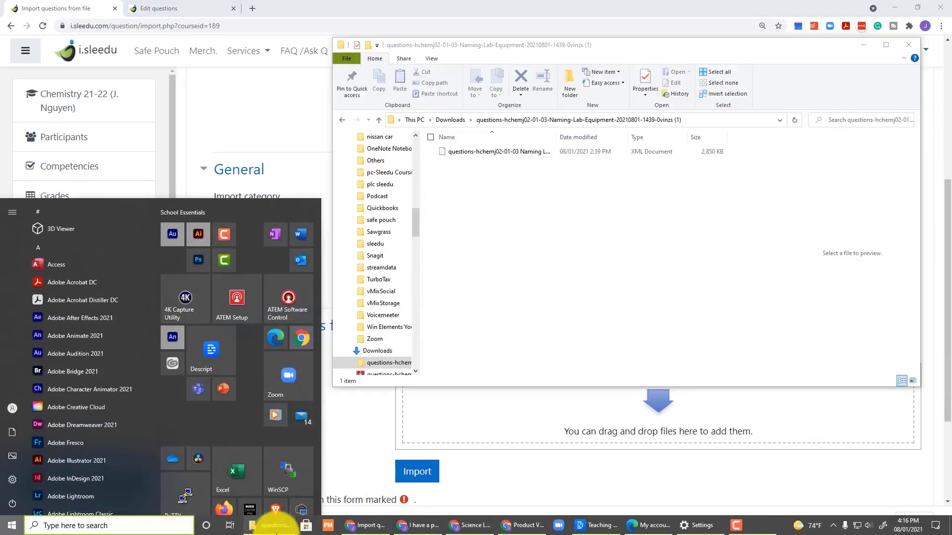
drag(463, 45, 655, 73)
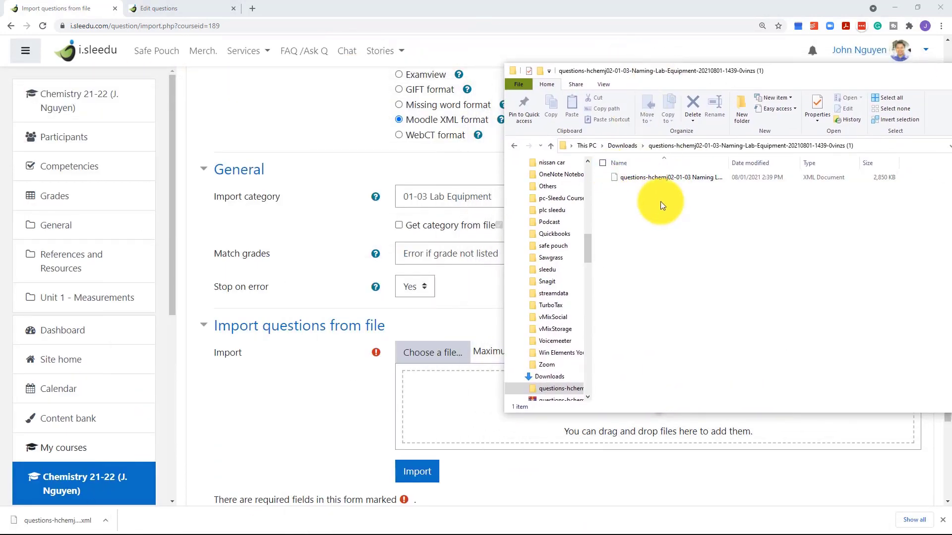
drag(649, 180, 453, 407)
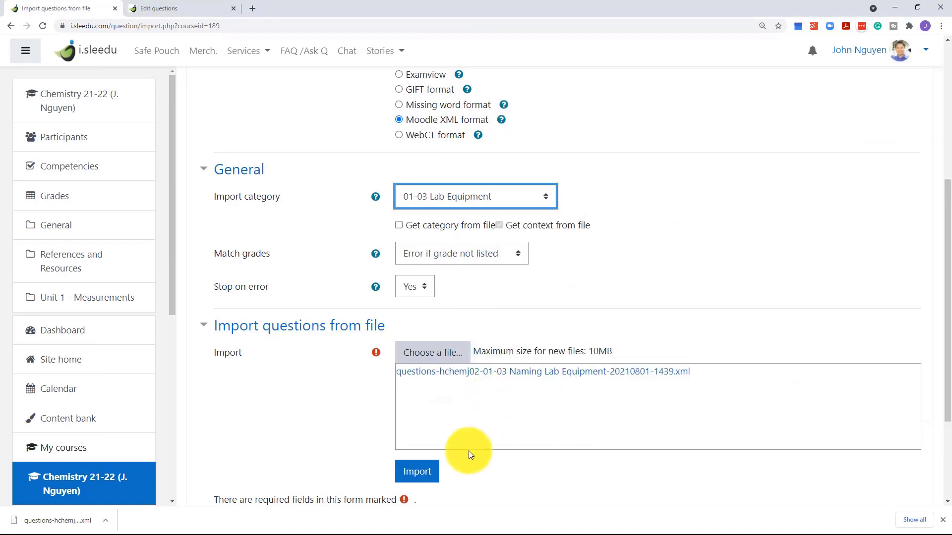
click(414, 472)
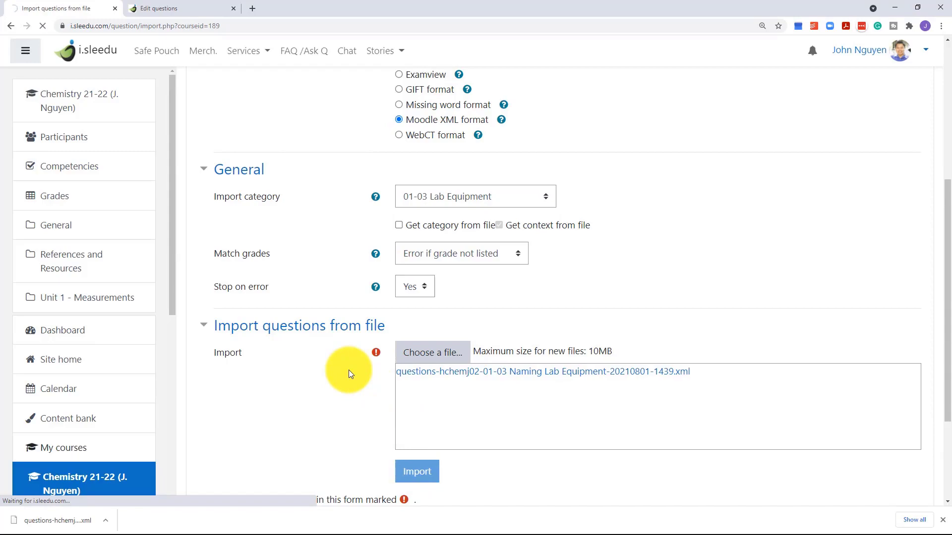
scroll(477, 271, down, 10)
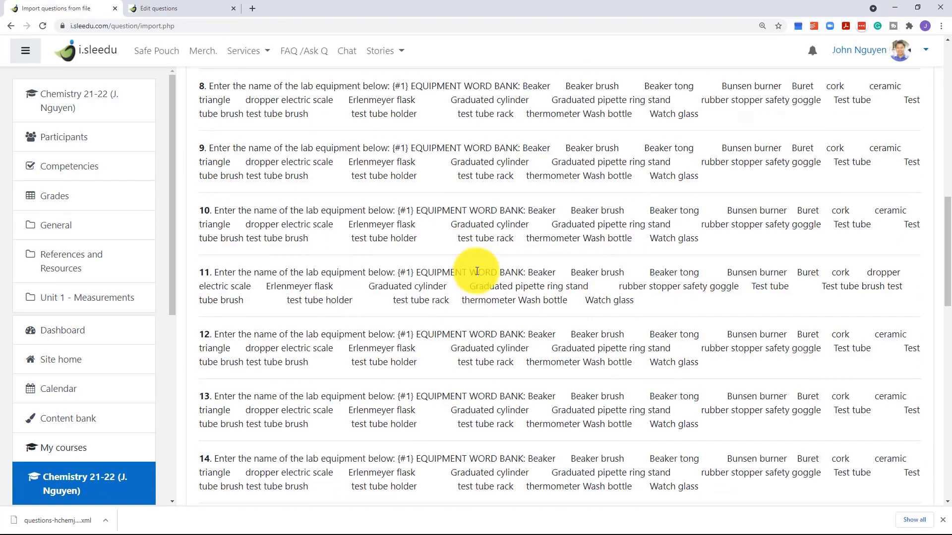
scroll(477, 272, down, 15)
click(547, 355)
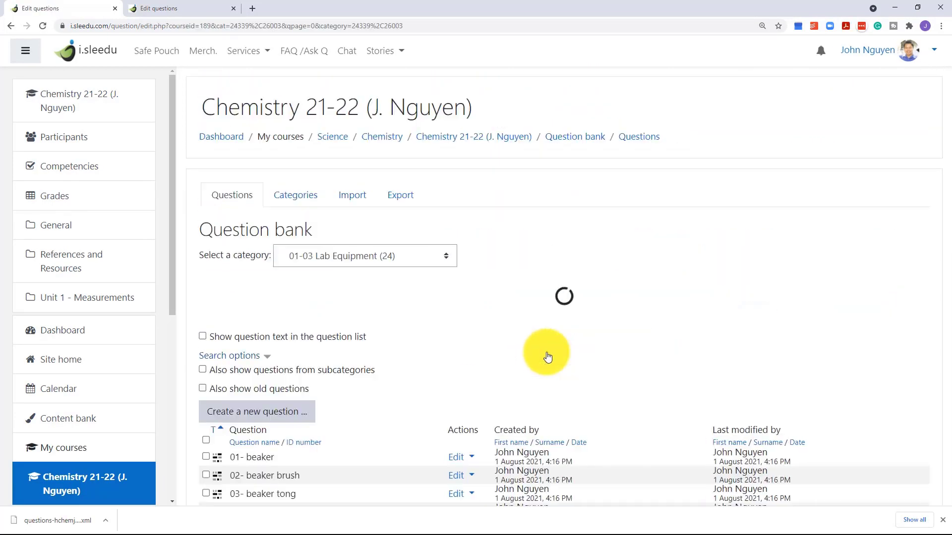
scroll(521, 346, down, 5)
click(461, 251)
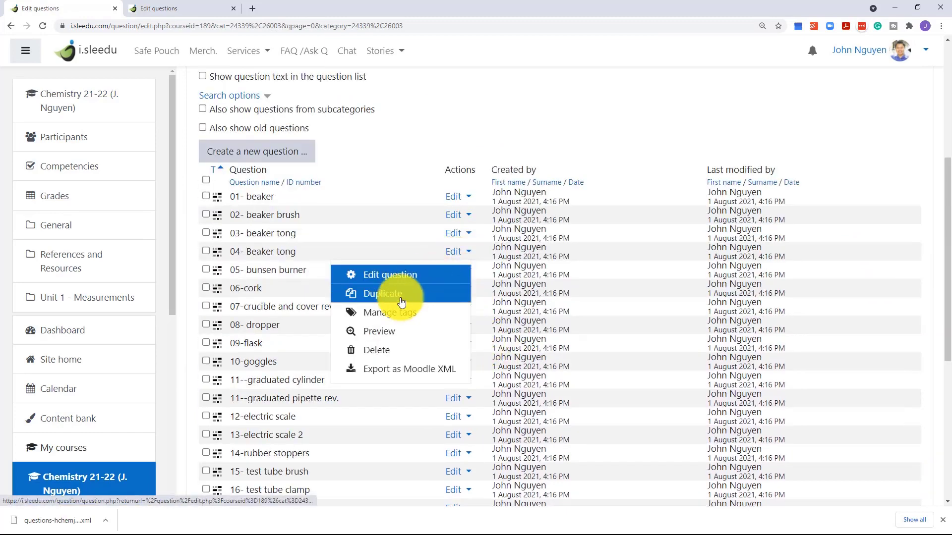
click(392, 274)
scroll(476, 277, down, 8)
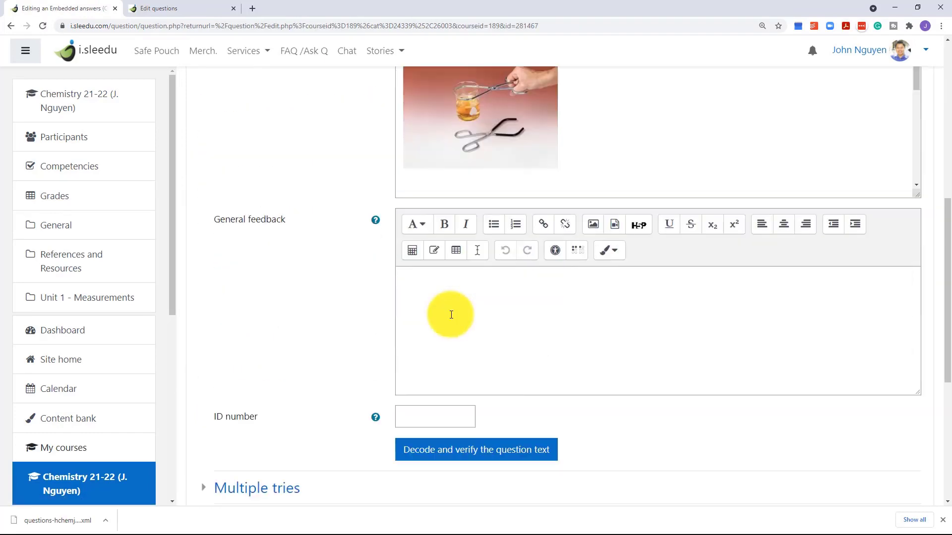
scroll(456, 337, down, 5)
click(438, 357)
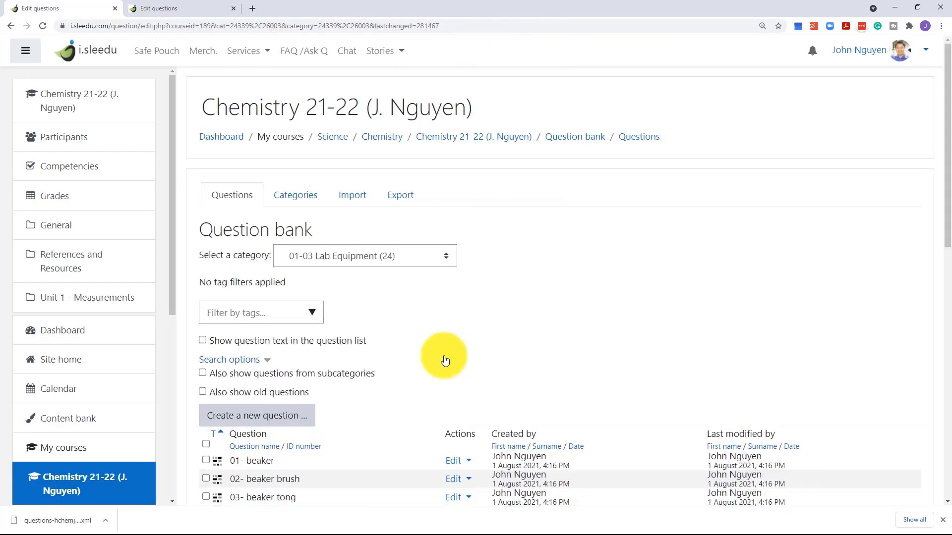
scroll(467, 268, down, 8)
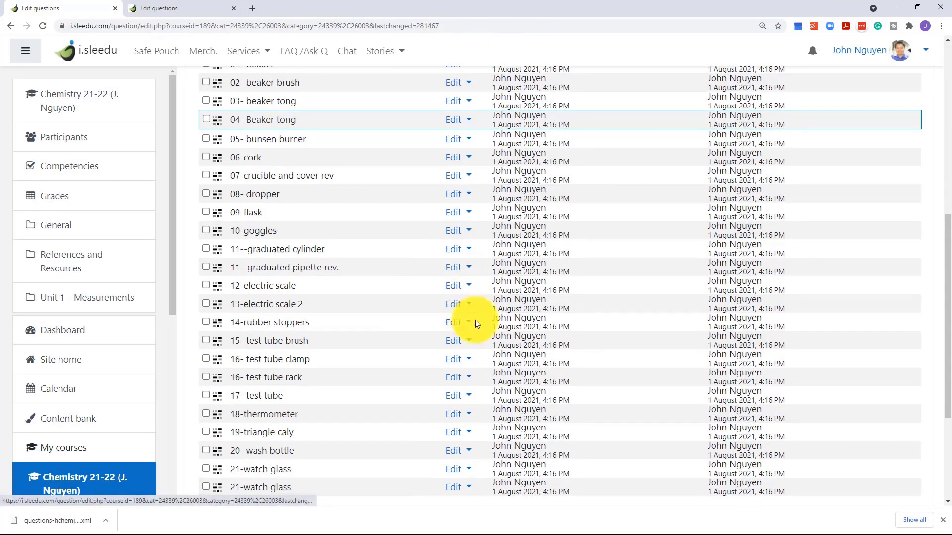
scroll(472, 320, up, 8)
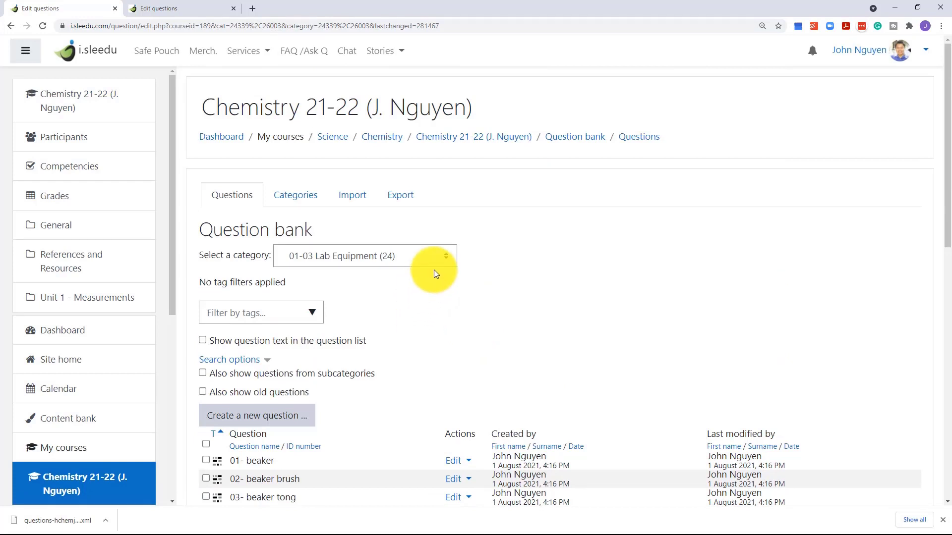
- Add a new Quiz to Unit 1 - Measurements and name it '1-3 Lab Equipment'
click(471, 141)
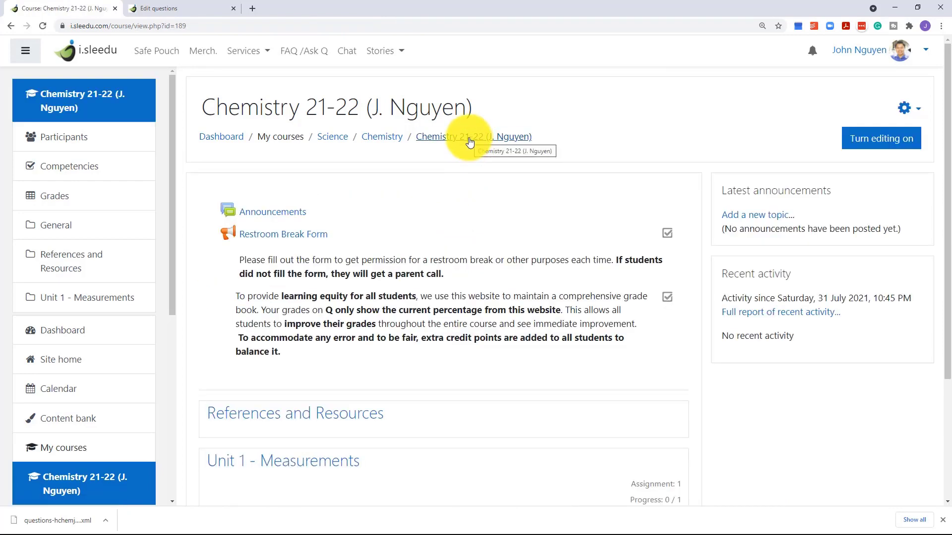
scroll(470, 143, down, 3)
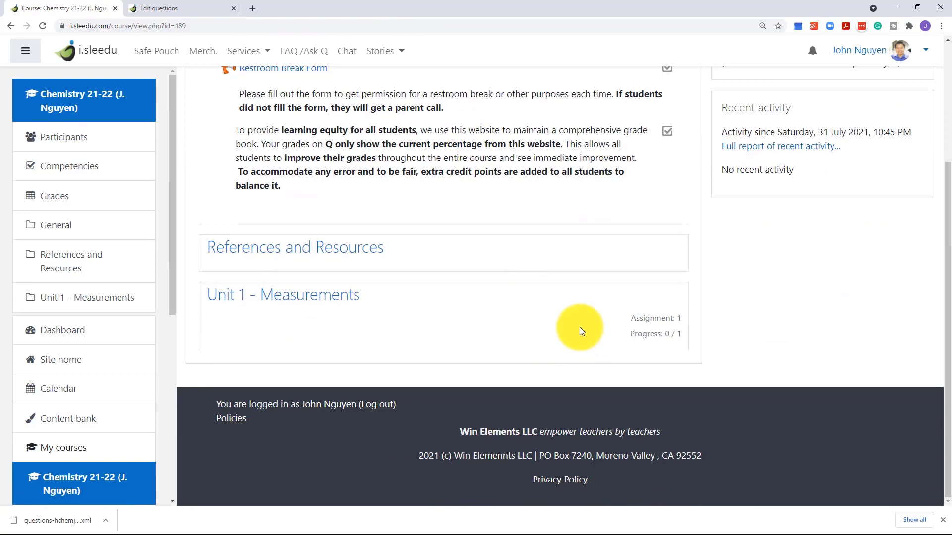
click(604, 363)
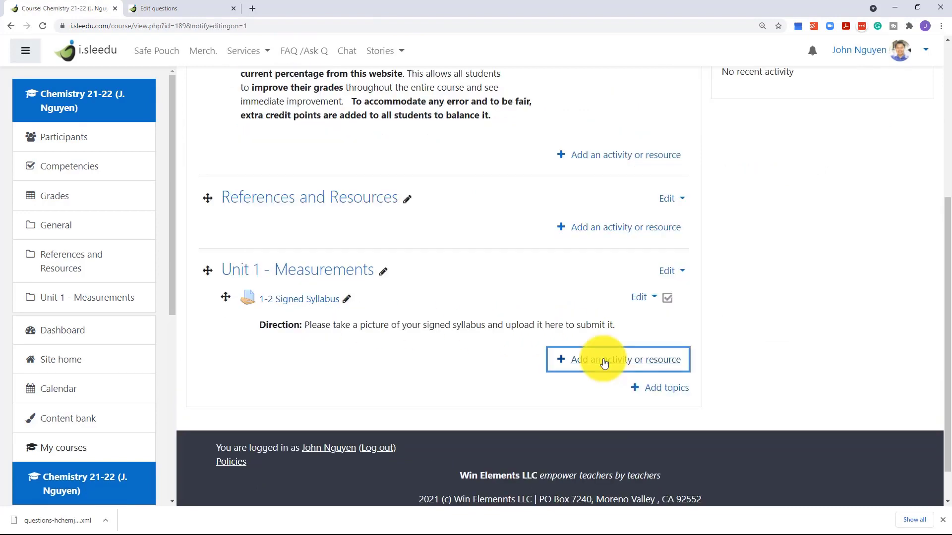
click(516, 197)
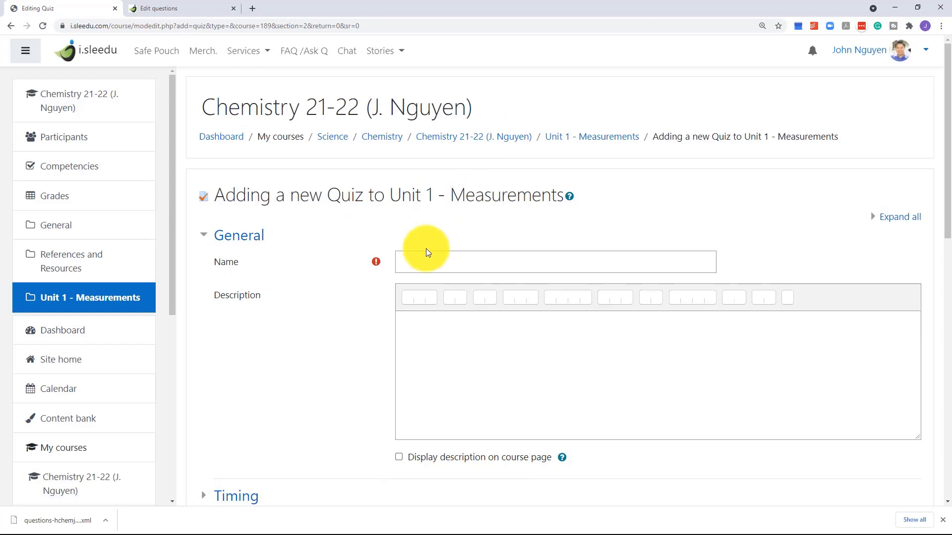
click(422, 257)
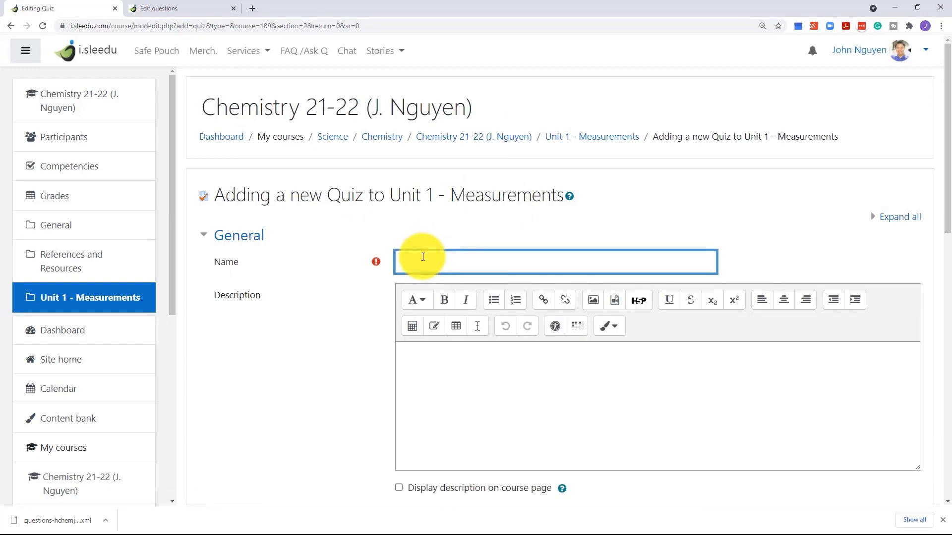
text(1-3 Lab Equipment)
- Assign the quiz to the 01-Topic 1 grade category with a grade to pass of 30
scroll(404, 328, down, 5)
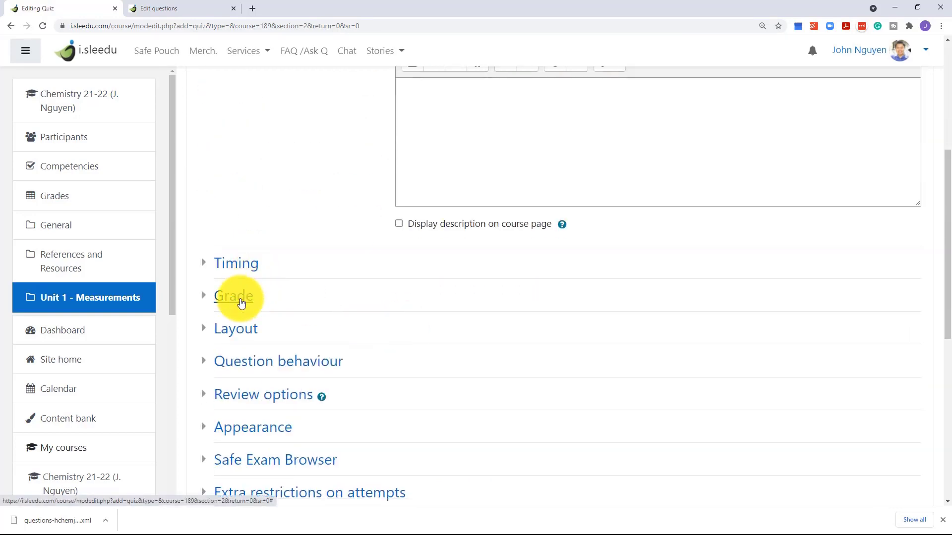
click(240, 296)
click(438, 321)
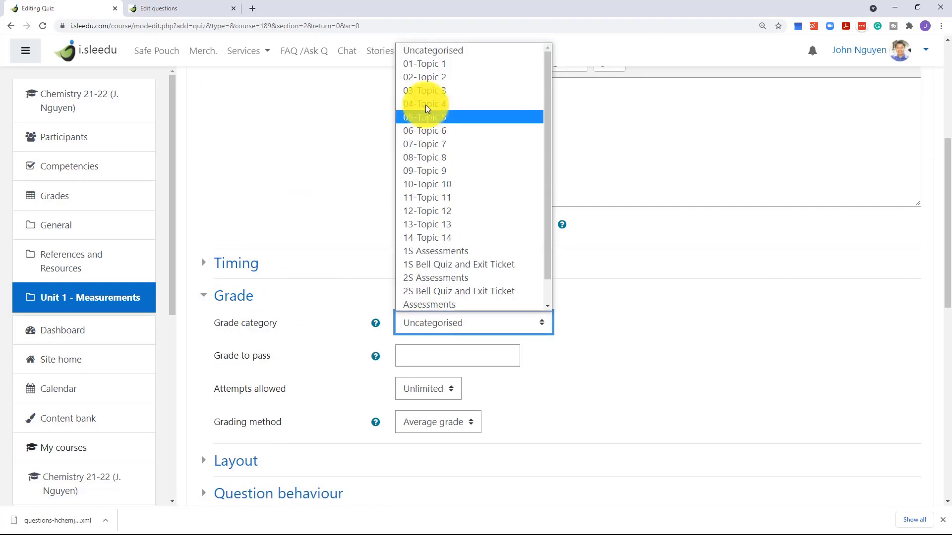
click(419, 64)
click(410, 356)
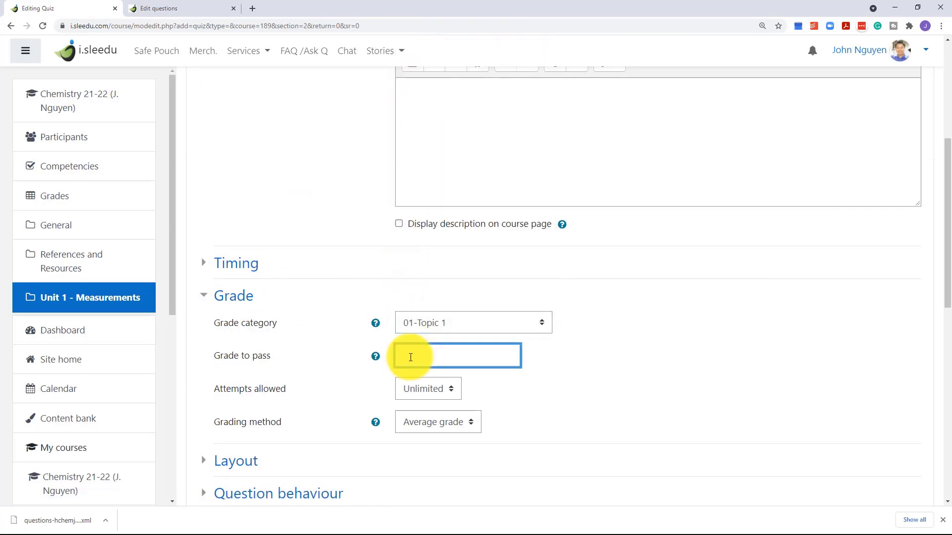
text(30)
scroll(410, 377, down, 3)
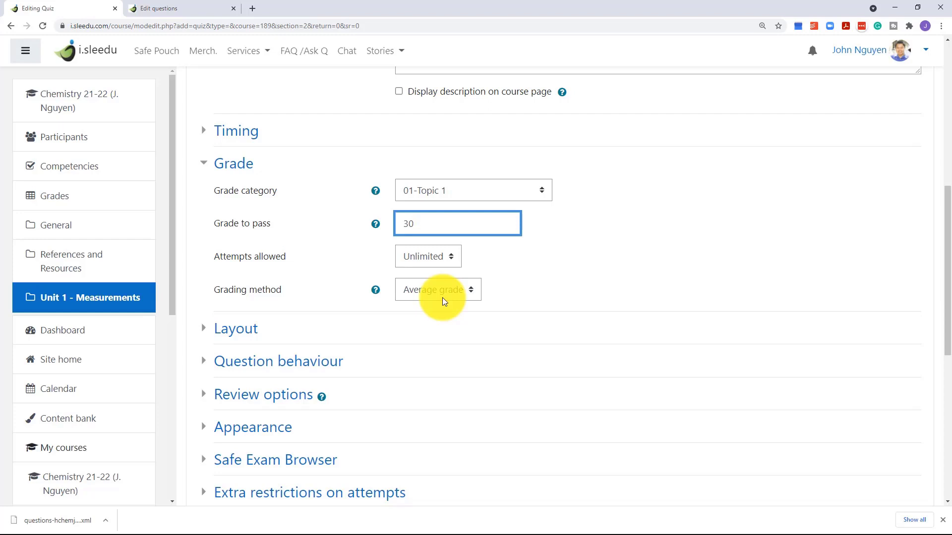
scroll(442, 297, down, 5)
scroll(443, 298, up, 3)
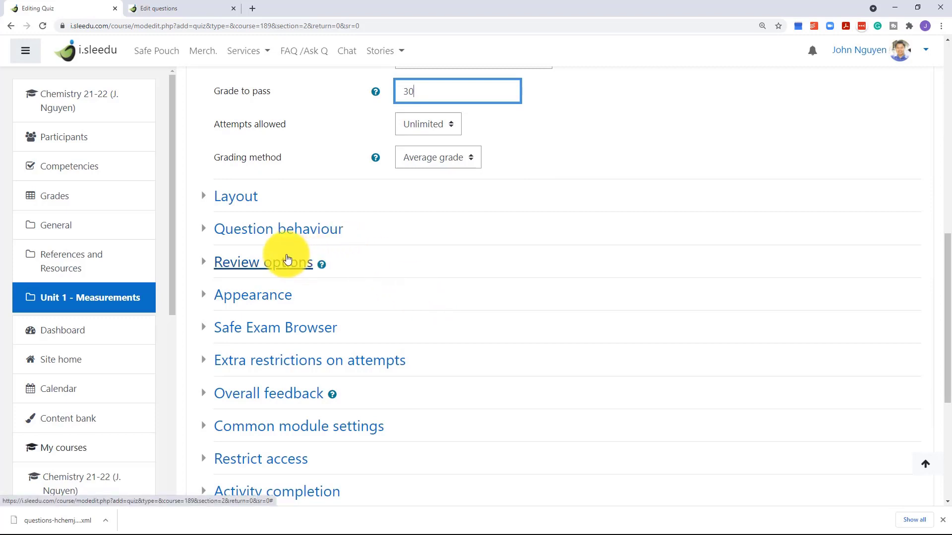
- Set a quiz password under Extra restrictions on attempts, then save and display the quiz
click(275, 270)
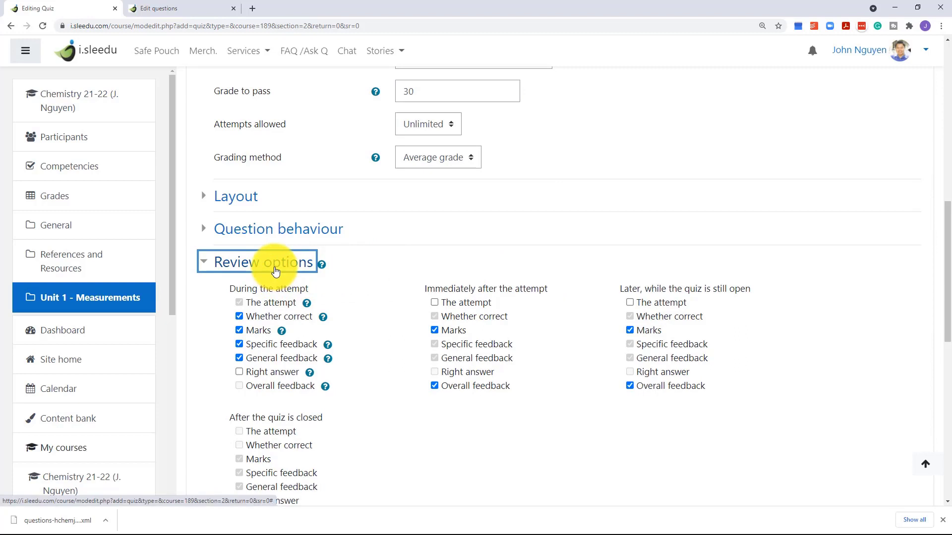
click(272, 268)
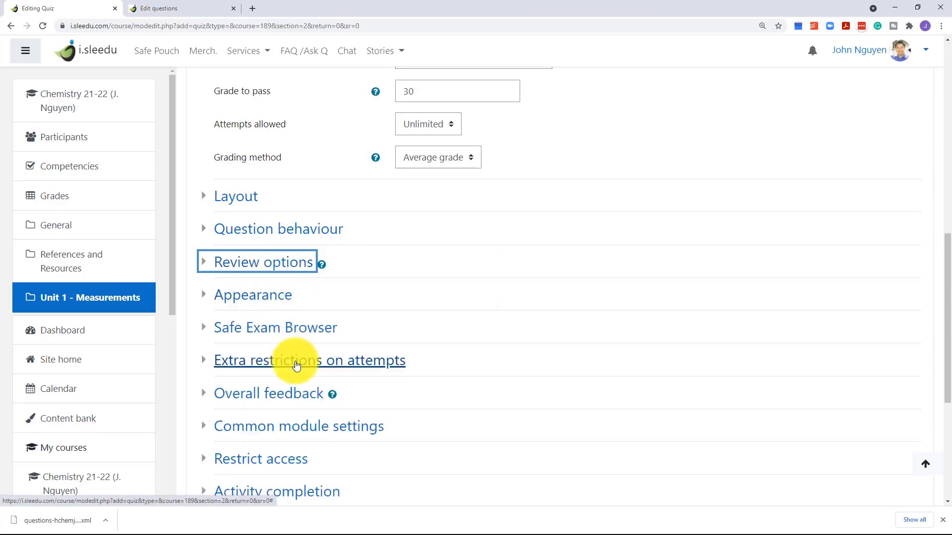
click(296, 366)
click(428, 390)
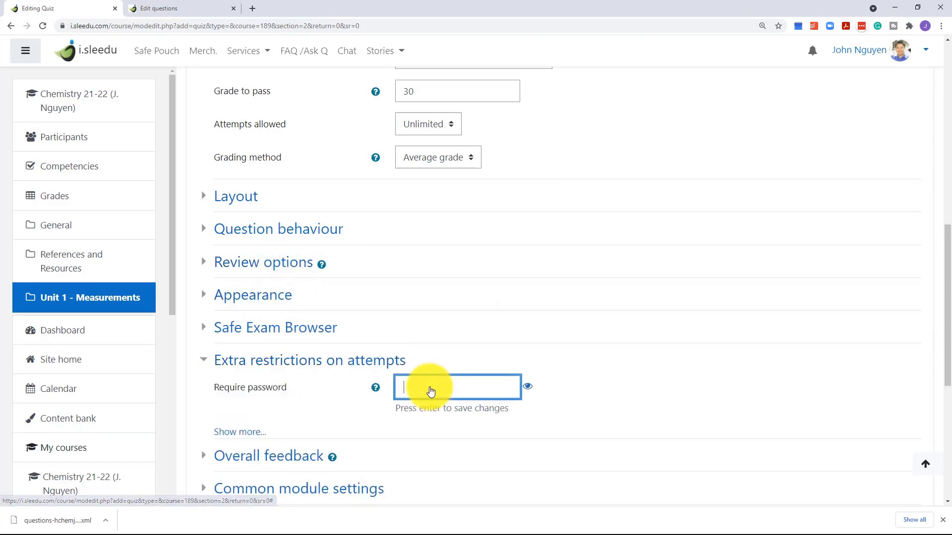
text(••••)
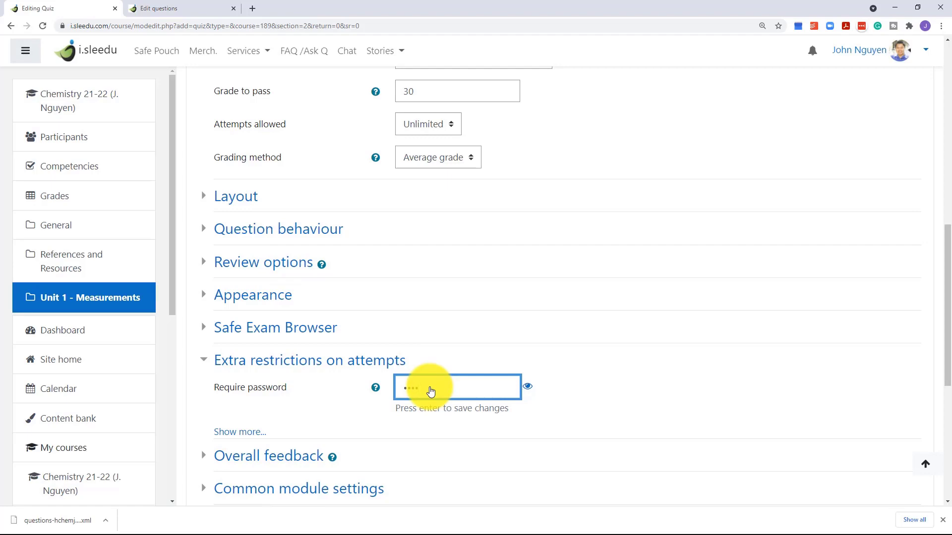
scroll(431, 391, down, 5)
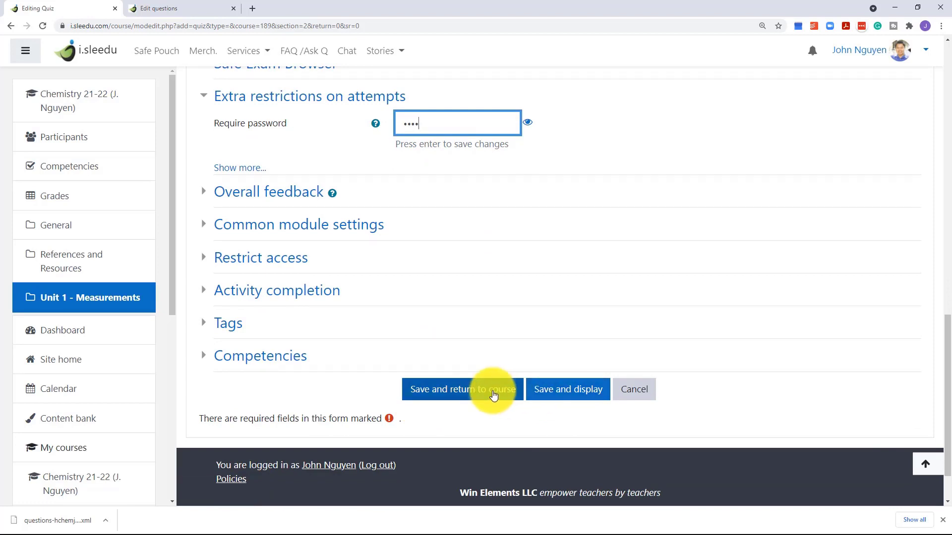
click(559, 394)
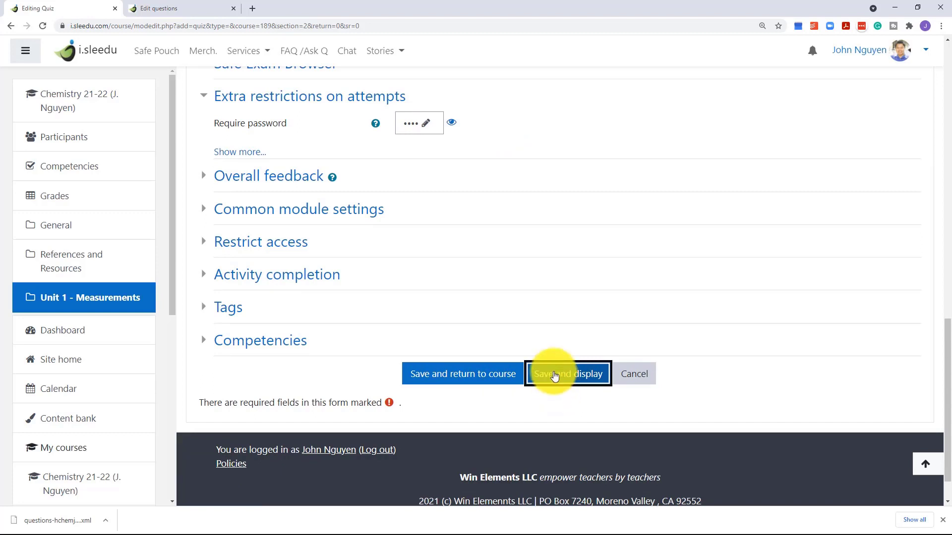
click(555, 376)
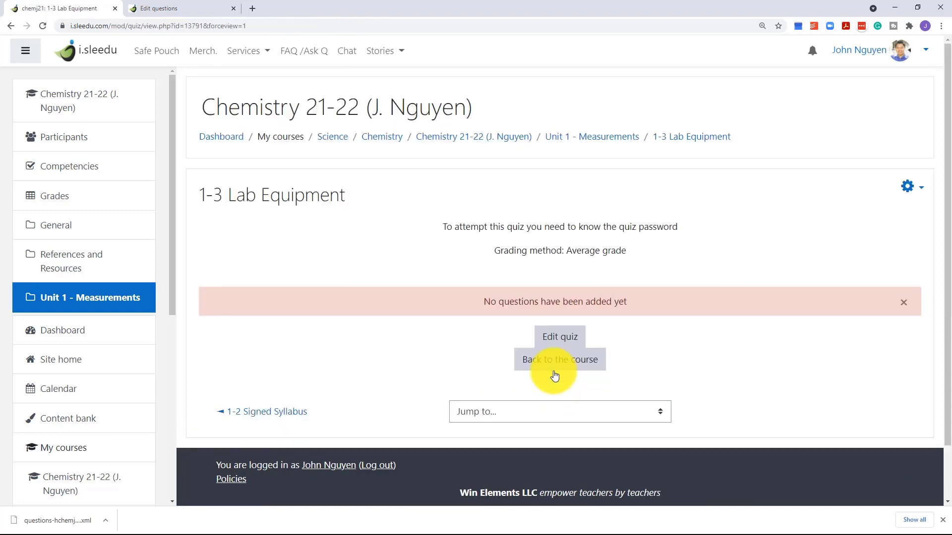
- Add all 24 questions from the 01-03 Lab Equipment bank category to the quiz
click(560, 339)
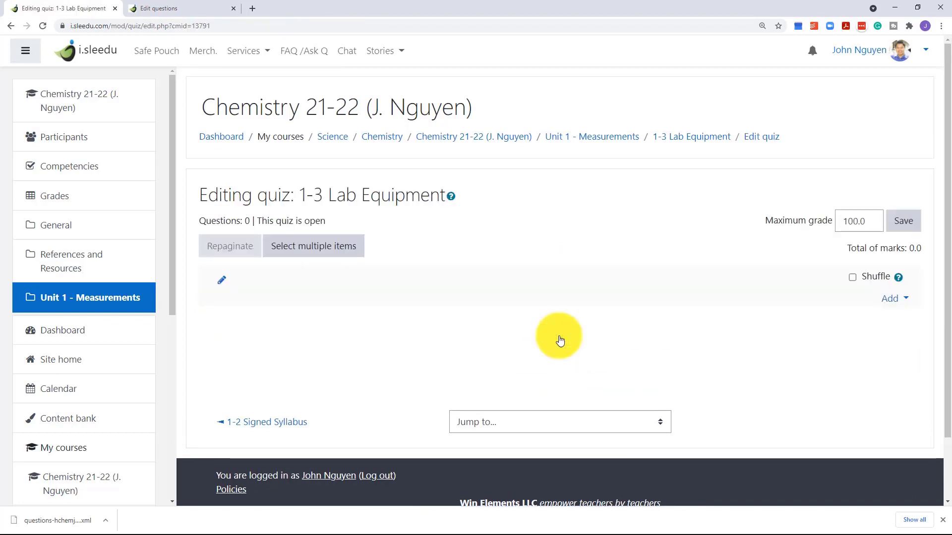
click(887, 298)
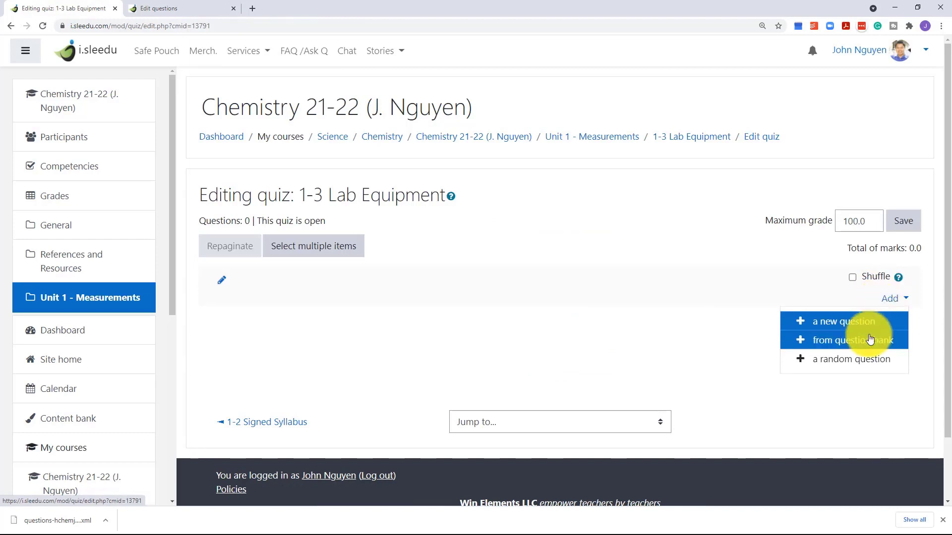
click(849, 342)
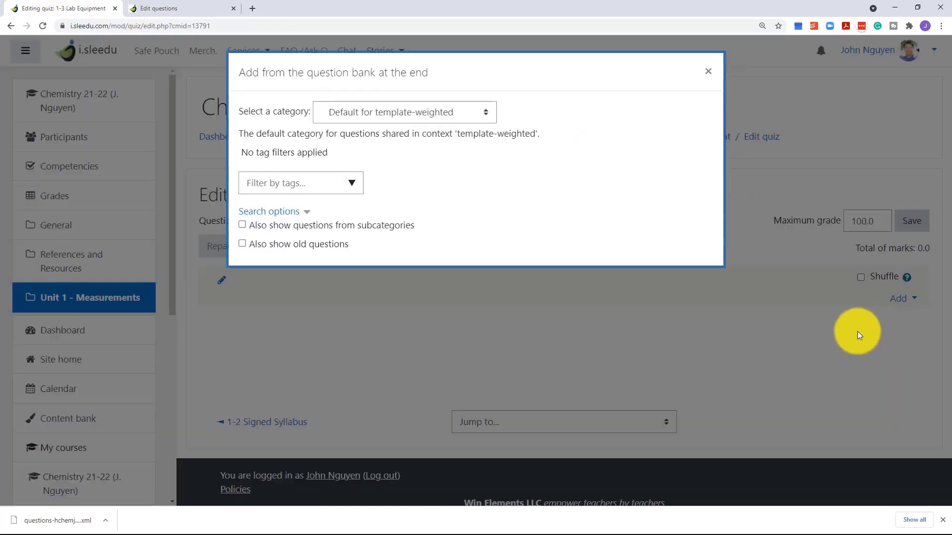
click(415, 122)
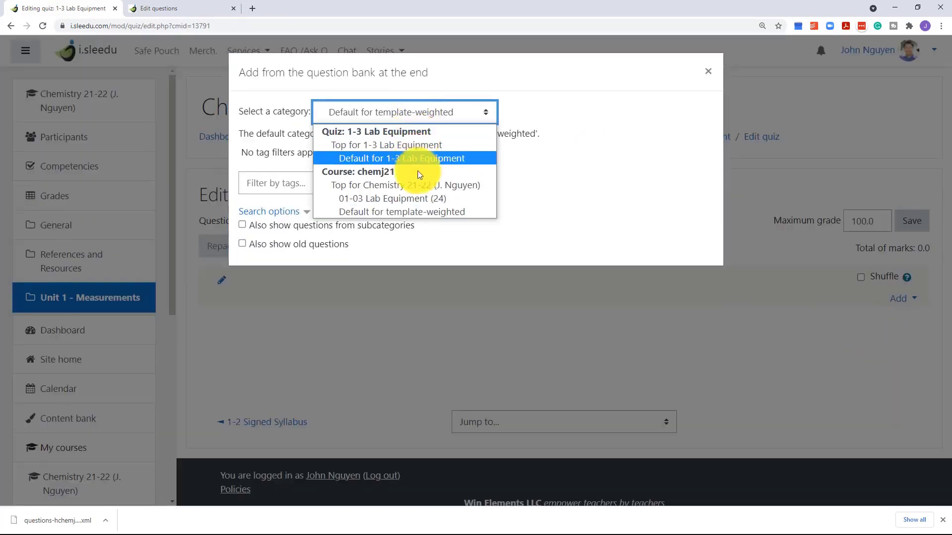
click(420, 198)
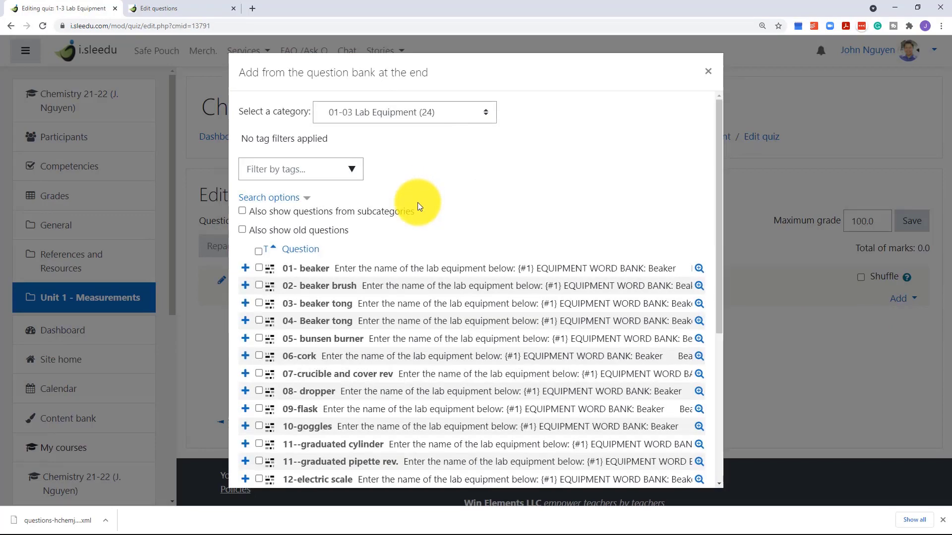
scroll(354, 242, down, 5)
scroll(341, 247, up, 5)
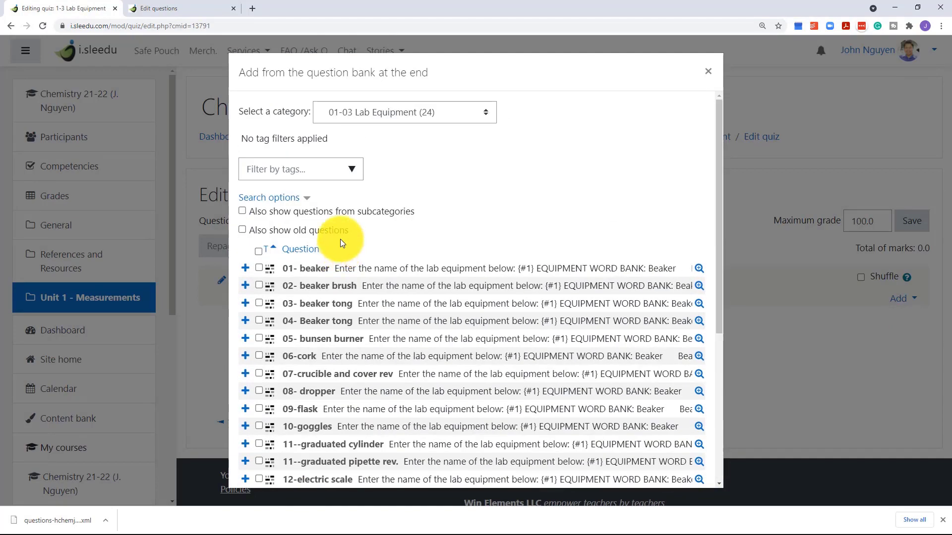
scroll(340, 239, down, 5)
scroll(256, 246, up, 5)
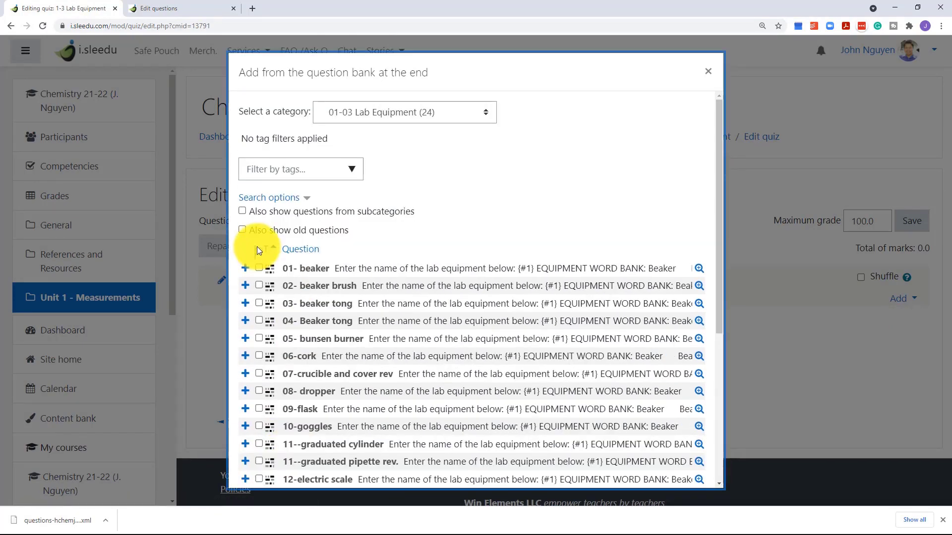
click(257, 251)
scroll(257, 251, down, 5)
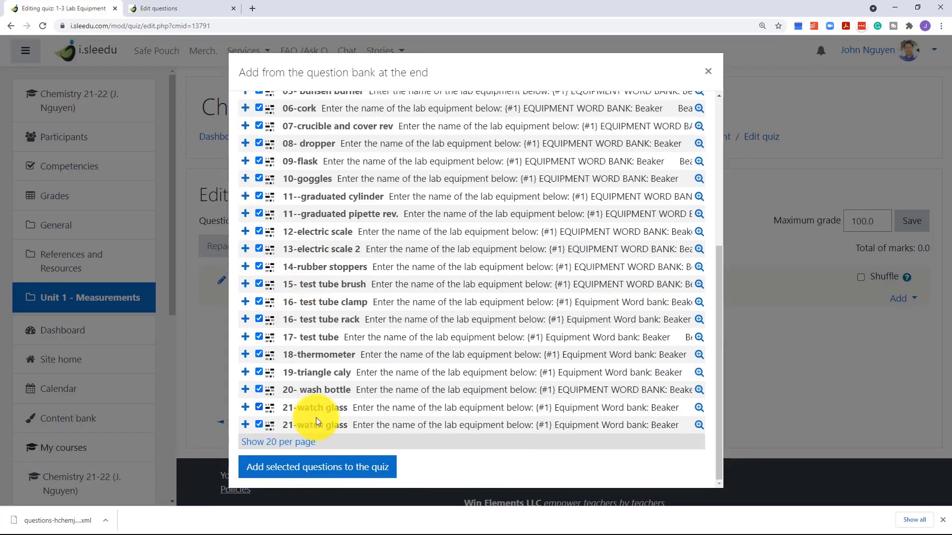
click(329, 467)
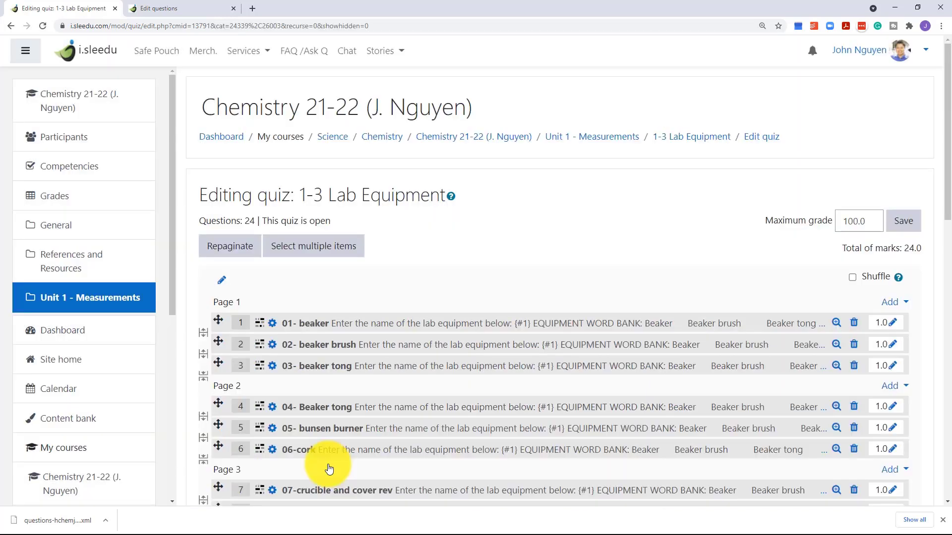
- Turn on question shuffling and change the maximum grade from 100.0 to 40, saving it
scroll(329, 468, down, 8)
scroll(340, 378, down, 3)
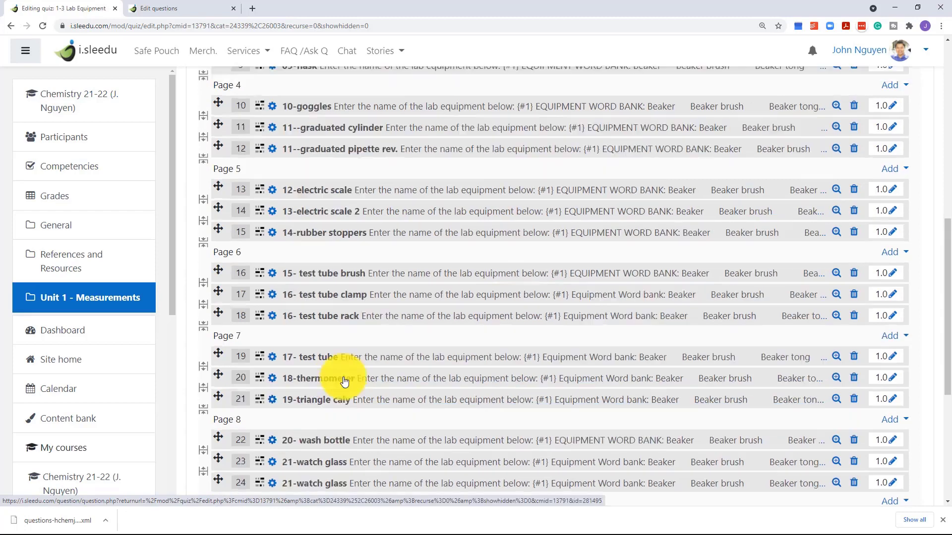
scroll(889, 272, up, 11)
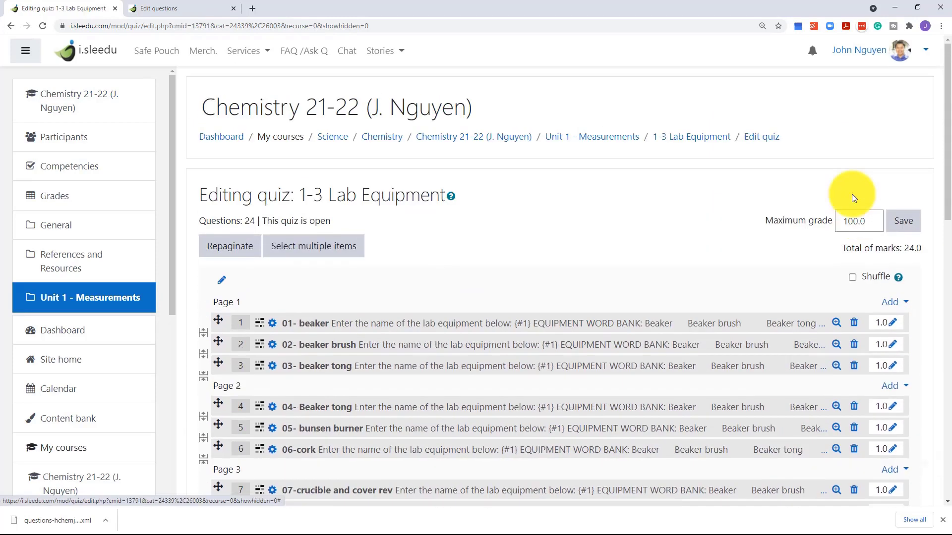
click(852, 277)
double_click(865, 221)
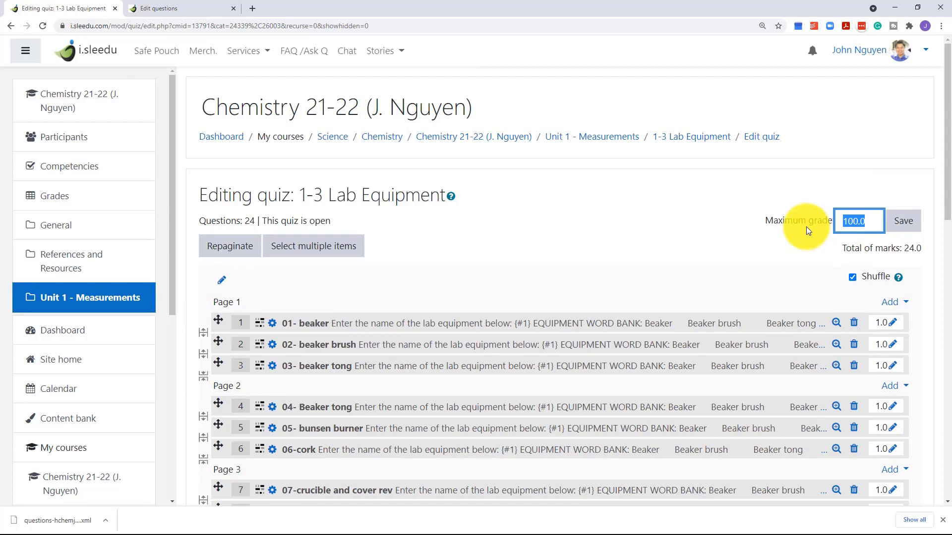
text(40)
click(909, 227)
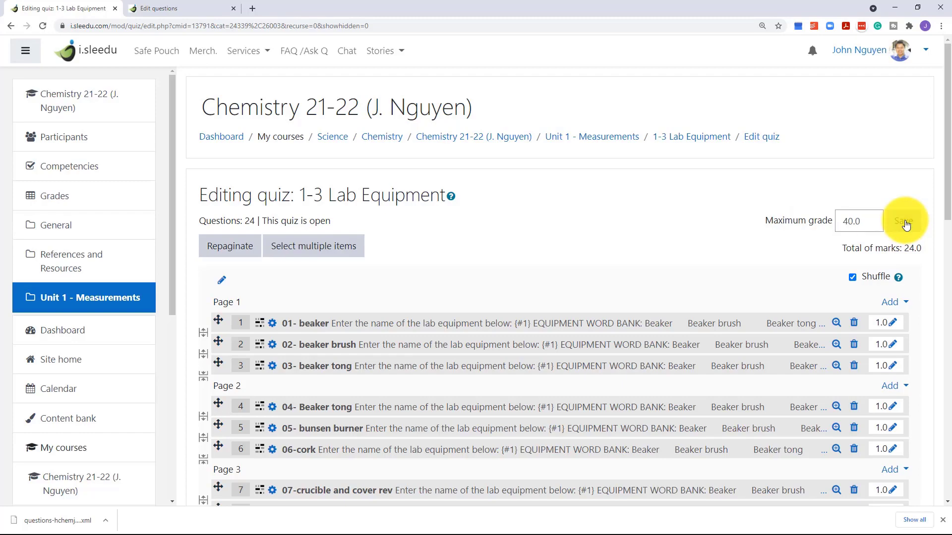
scroll(590, 399, down, 15)
scroll(589, 403, up, 13)
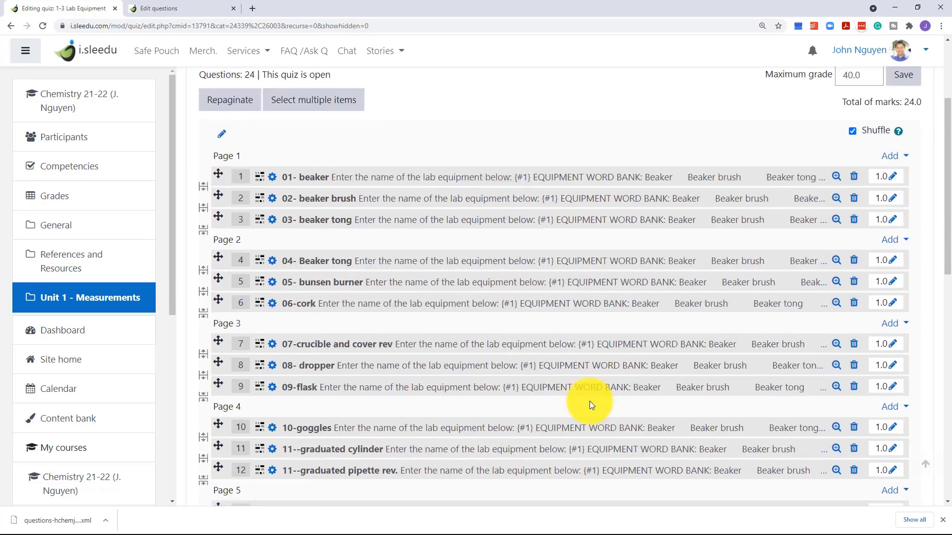
scroll(590, 400, up, 3)
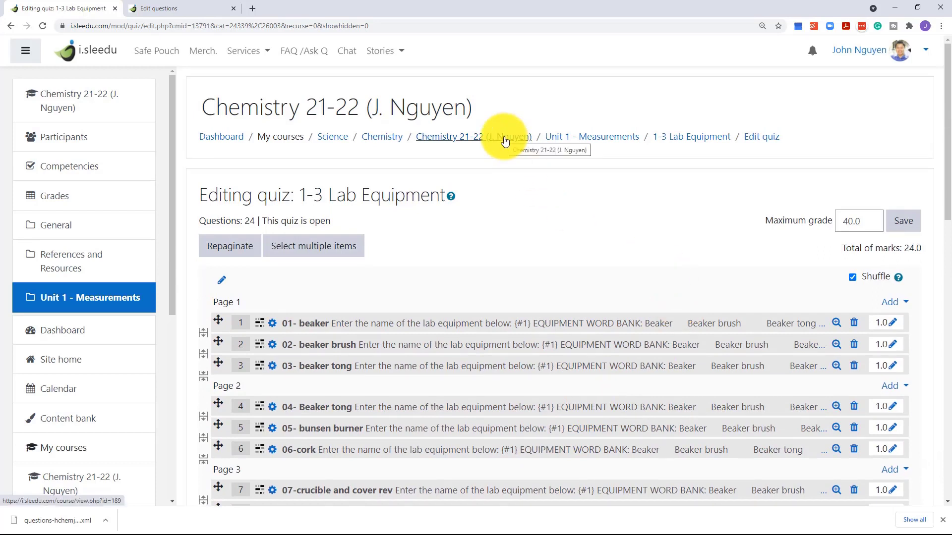
- Go to the 1-3 Lab Equipment quiz's Group overrides and start adding a group override
click(680, 139)
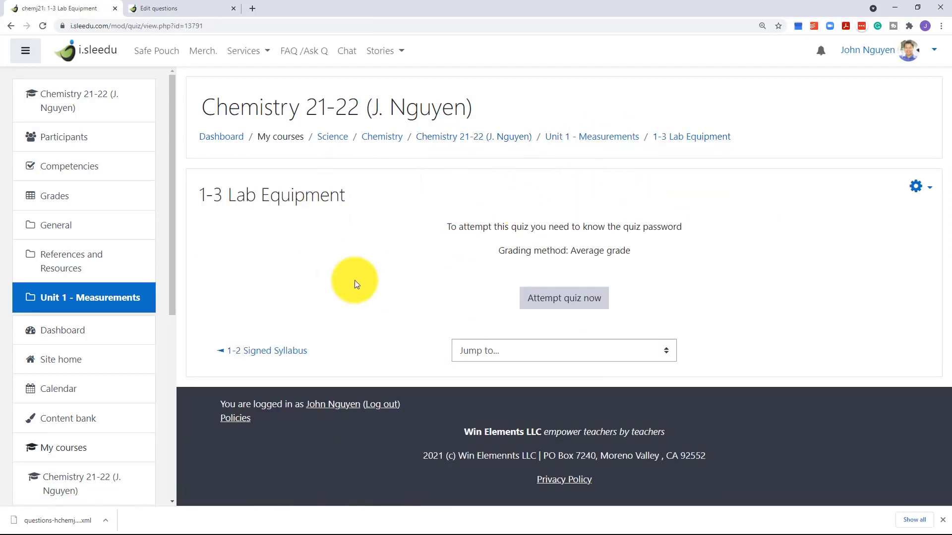
click(916, 186)
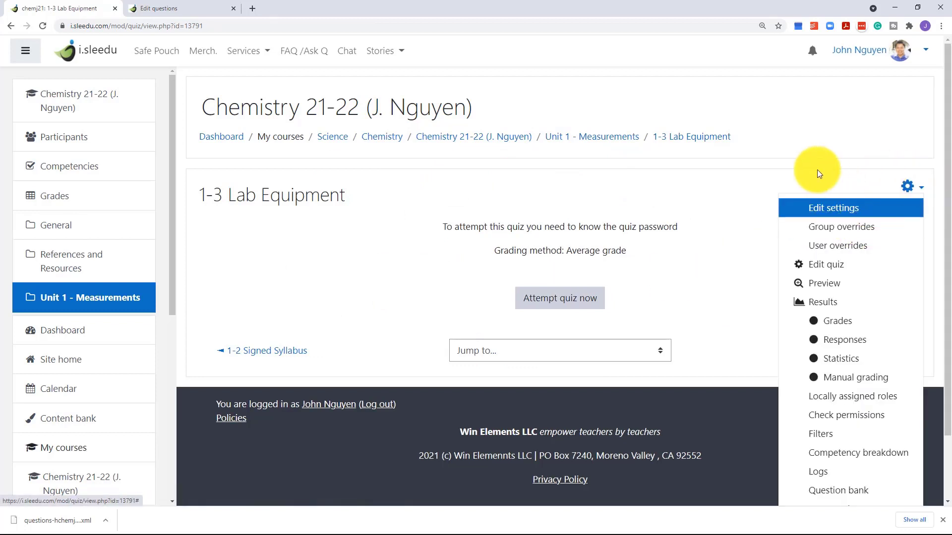
click(905, 186)
click(916, 187)
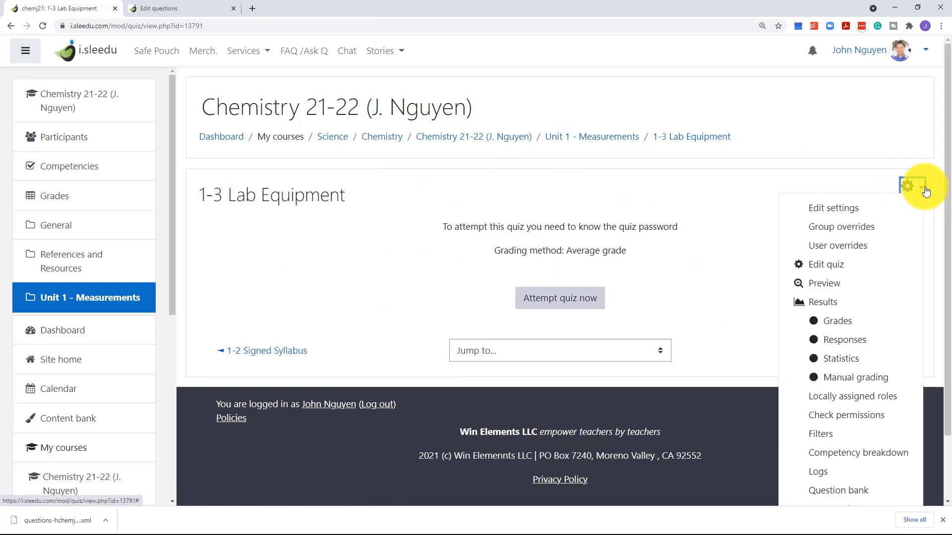
click(838, 226)
click(241, 221)
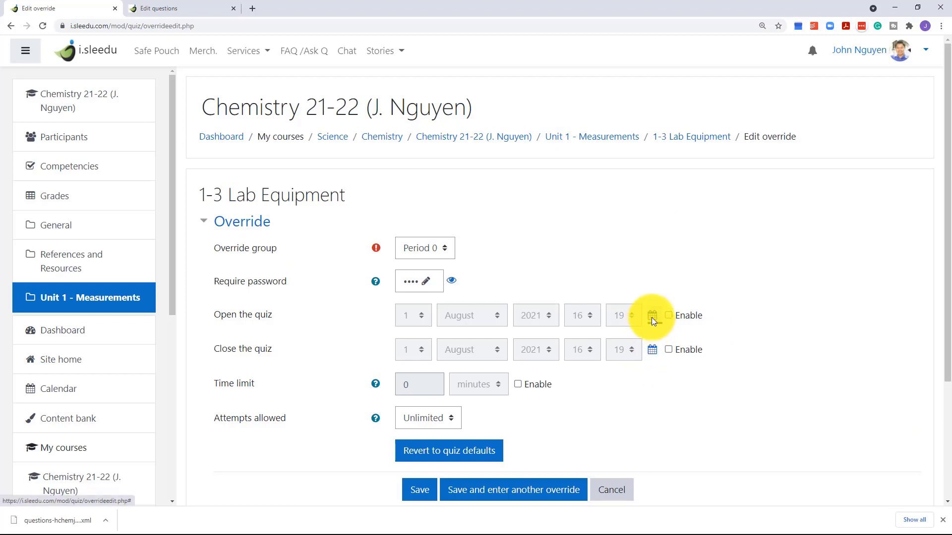
- Set the override group to Period 3, clear its password, and enable the Open the quiz date
click(438, 248)
click(430, 306)
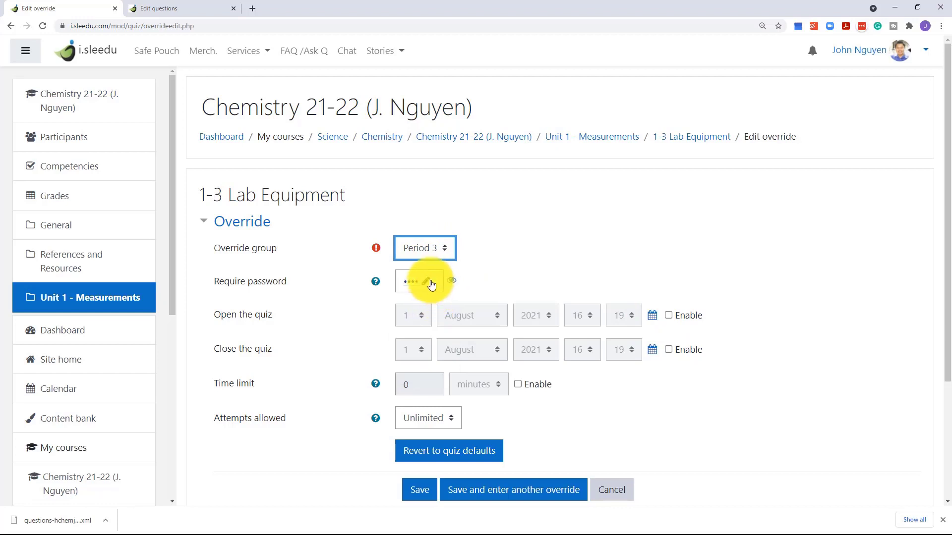
click(429, 281)
key(BackSpace)
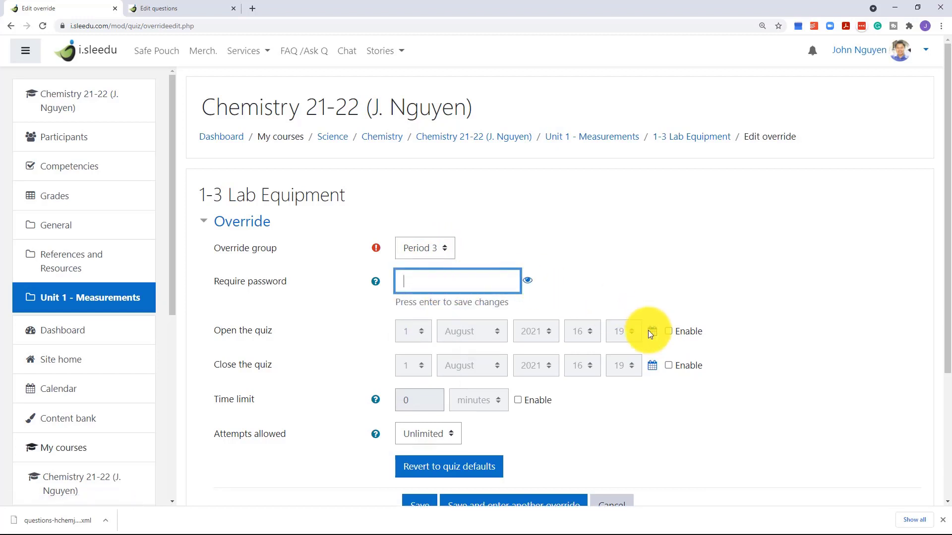
click(669, 331)
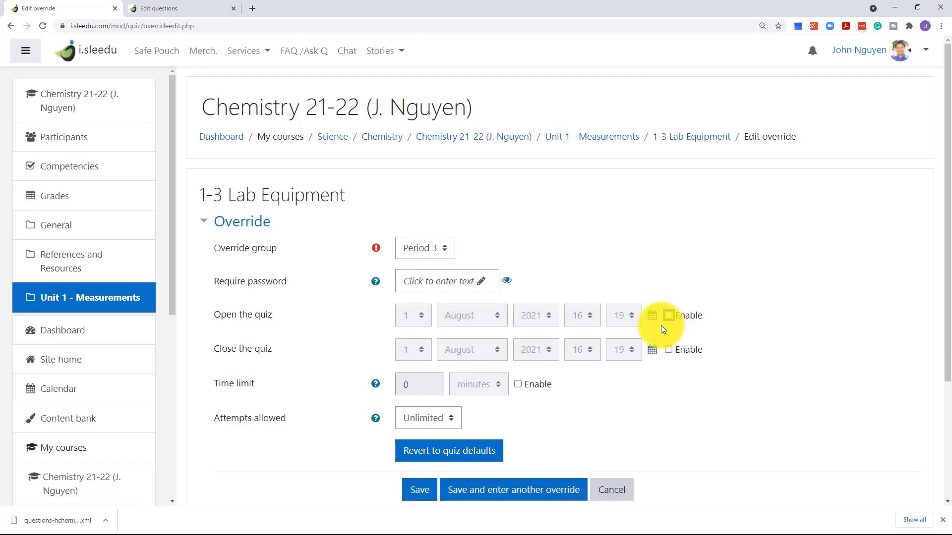
click(669, 315)
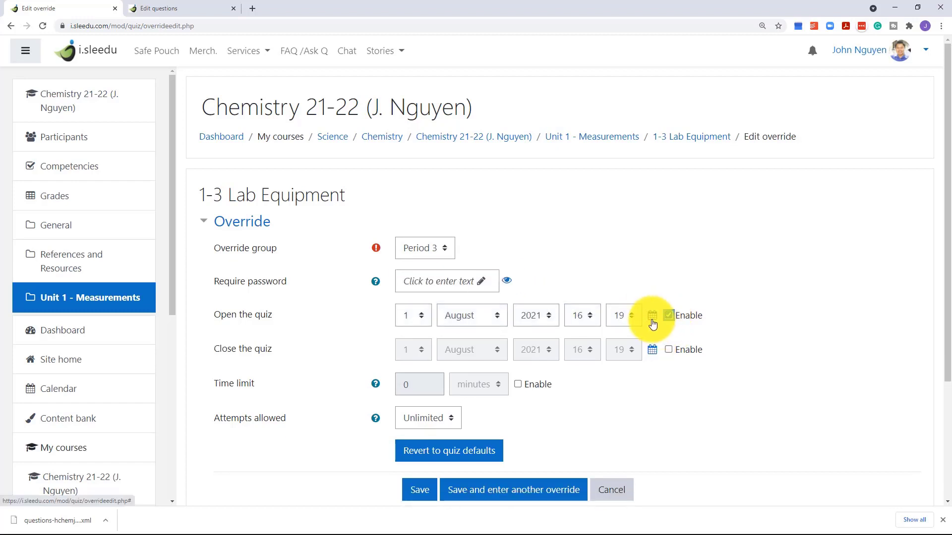
click(652, 316)
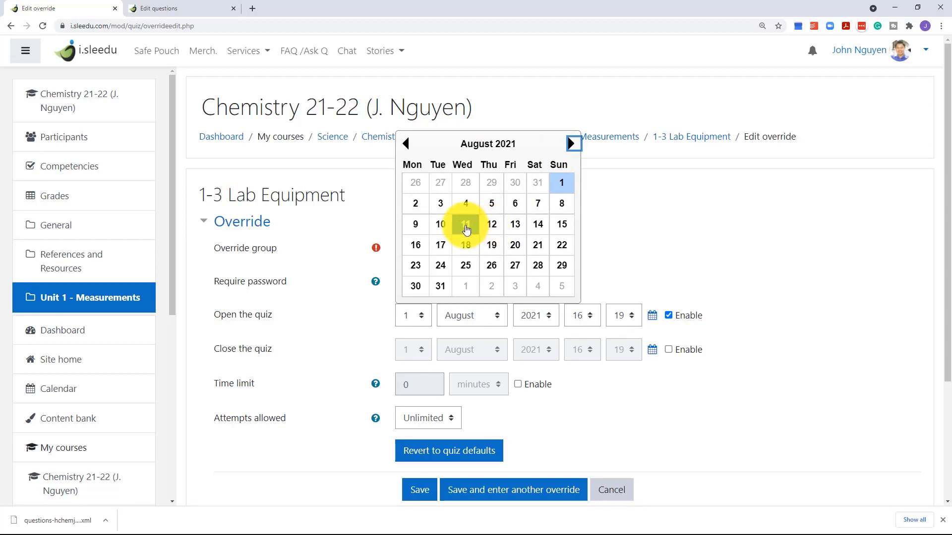
- Set the Period 3 override to open the quiz on 12 August 2021 at 10:15
click(494, 228)
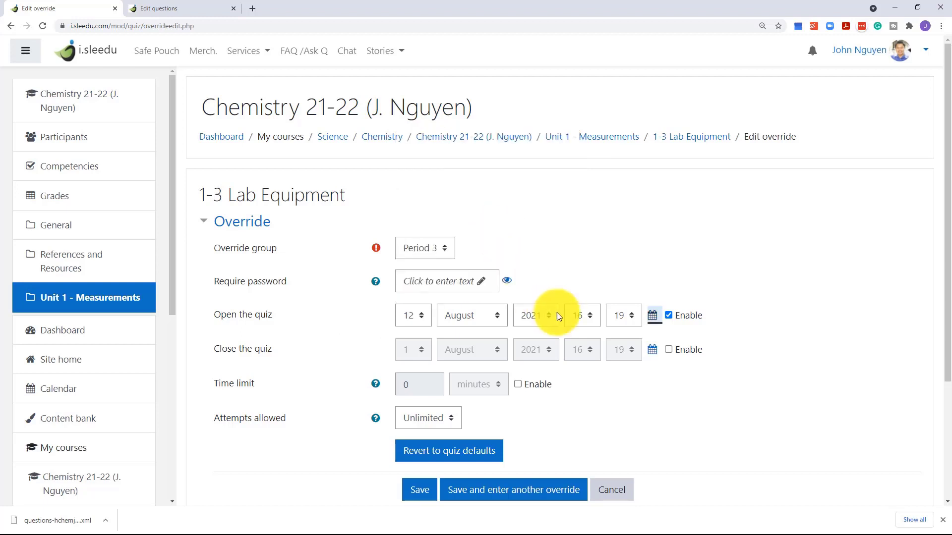
click(585, 316)
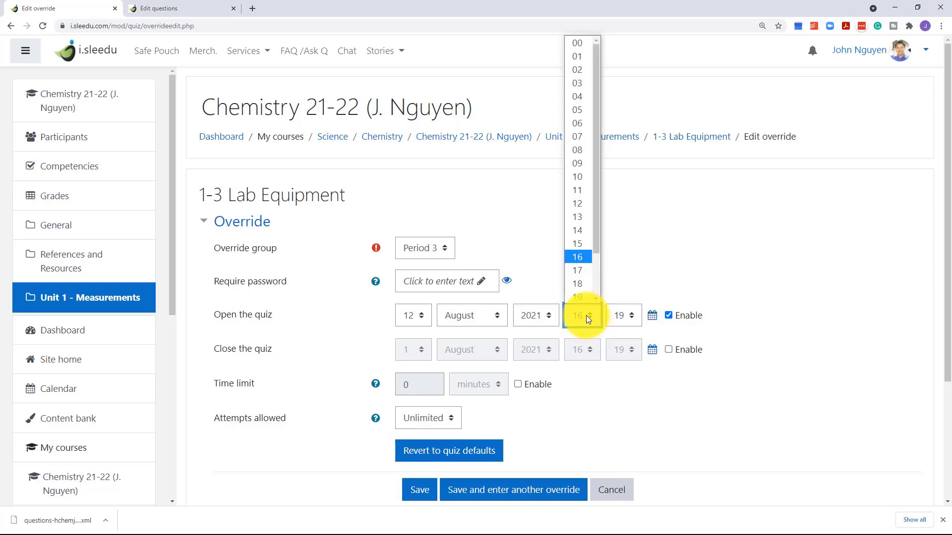
scroll(581, 269, up, 1)
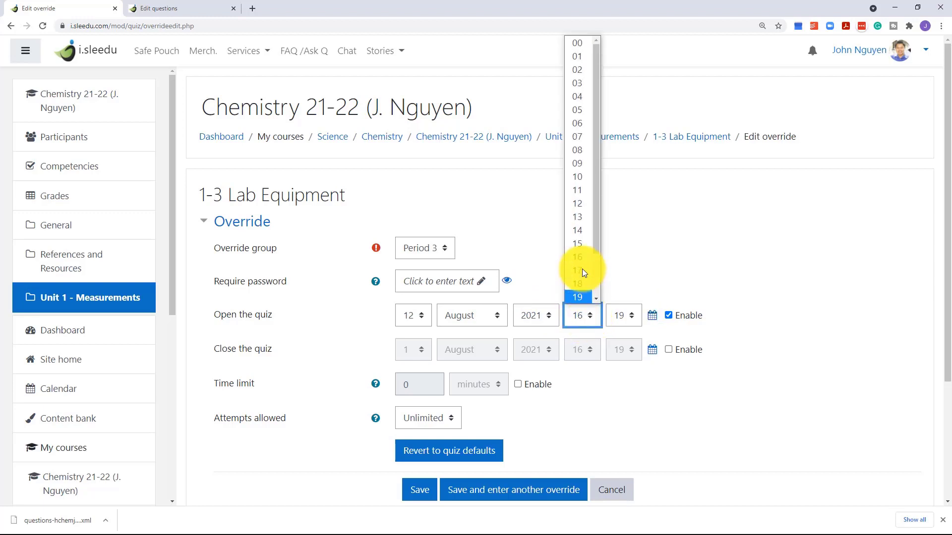
click(577, 176)
click(632, 317)
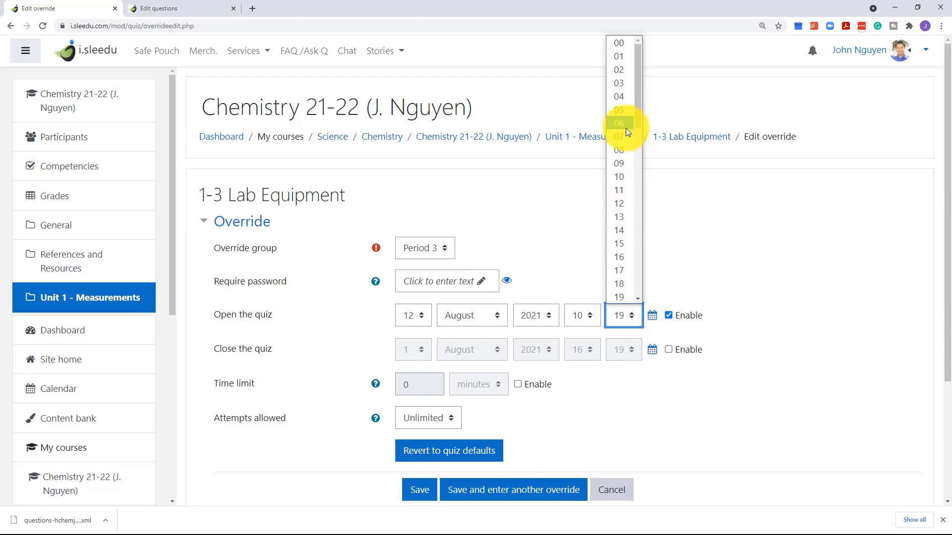
click(617, 243)
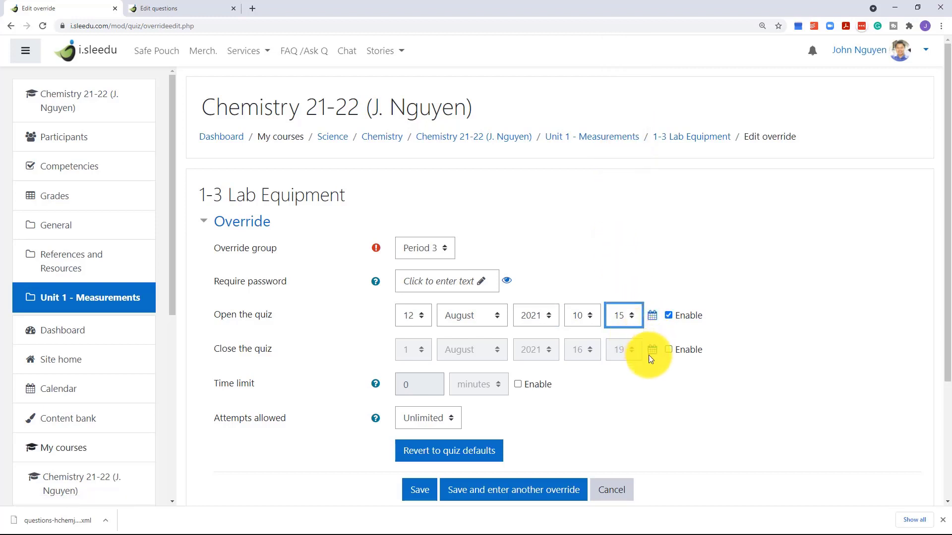
- Enable a 23-hour time limit on the override and save it
click(519, 386)
click(505, 390)
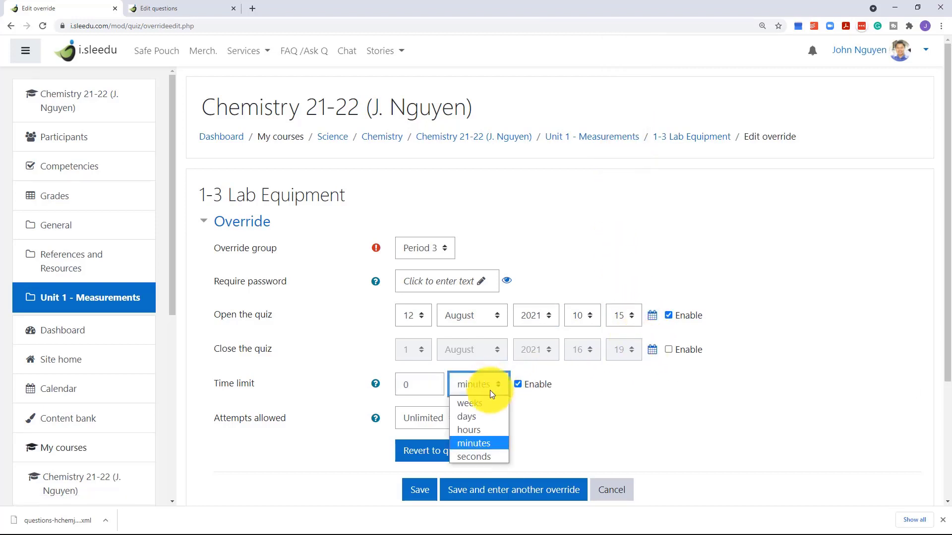
click(480, 430)
double_click(424, 385)
text(23)
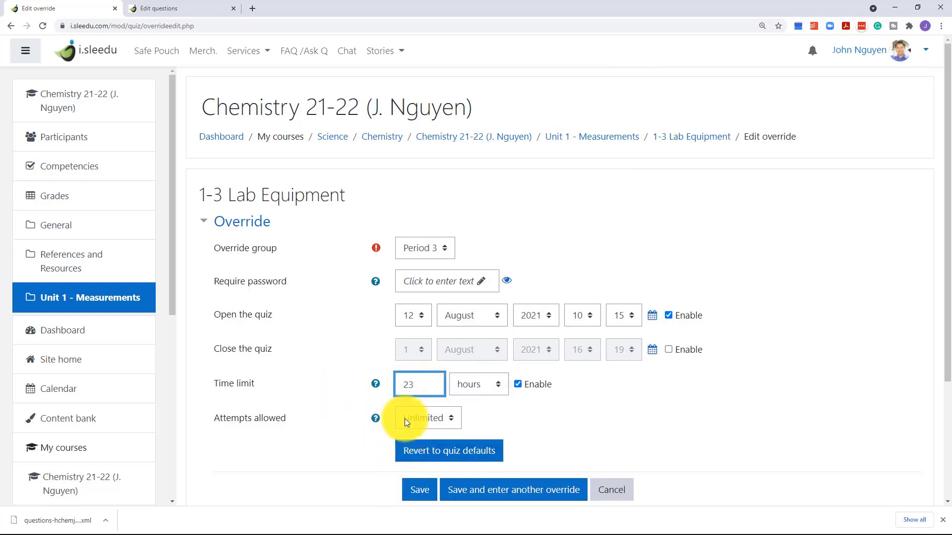
click(420, 493)
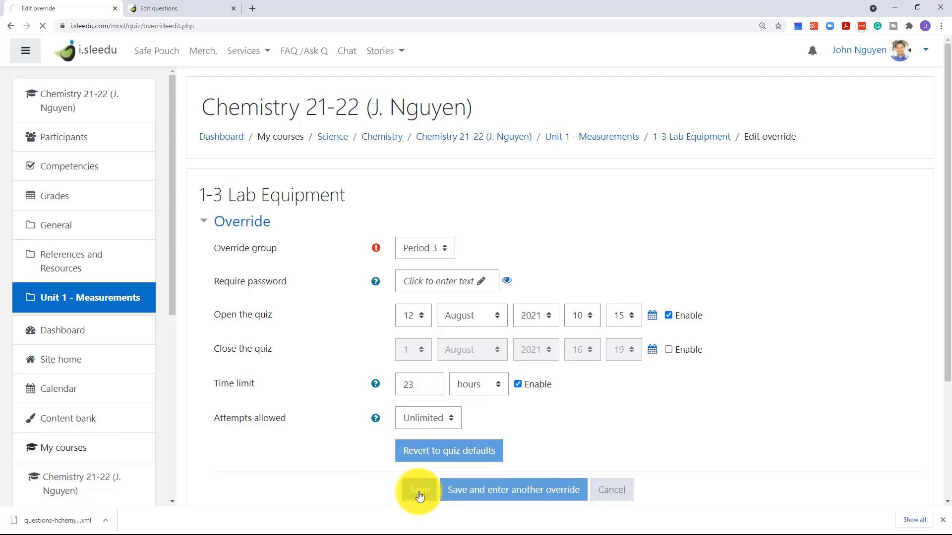